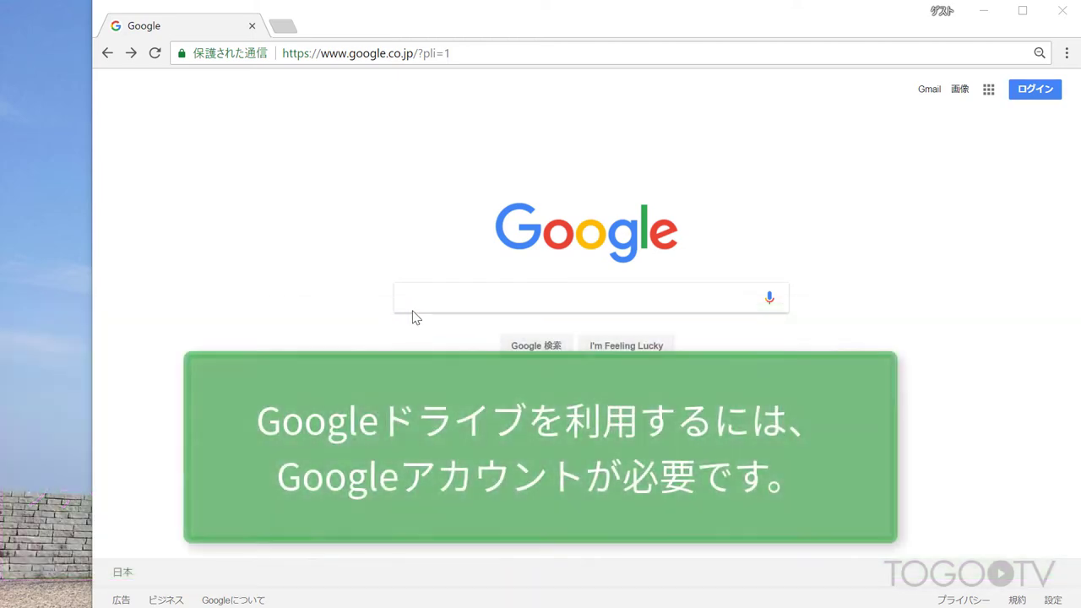
# Step: Search グーグルアカウント and go from the Google アカウント page to the account creation form
pyautogui.write('ぐーぐるあかうんと')
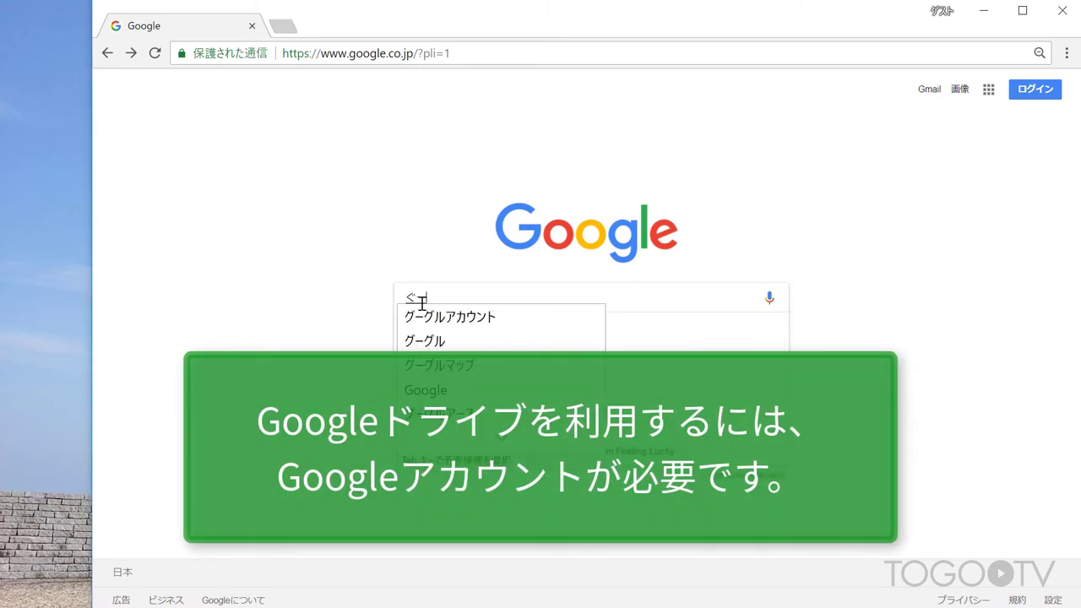
pyautogui.press('space')
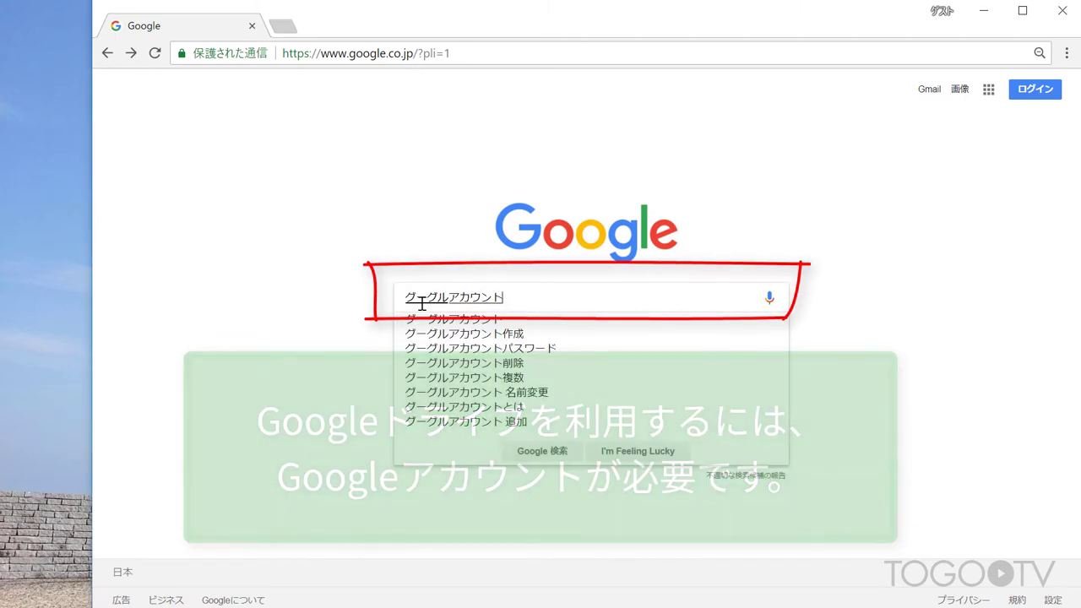
pyautogui.press('Return')
pyautogui.press('Return')
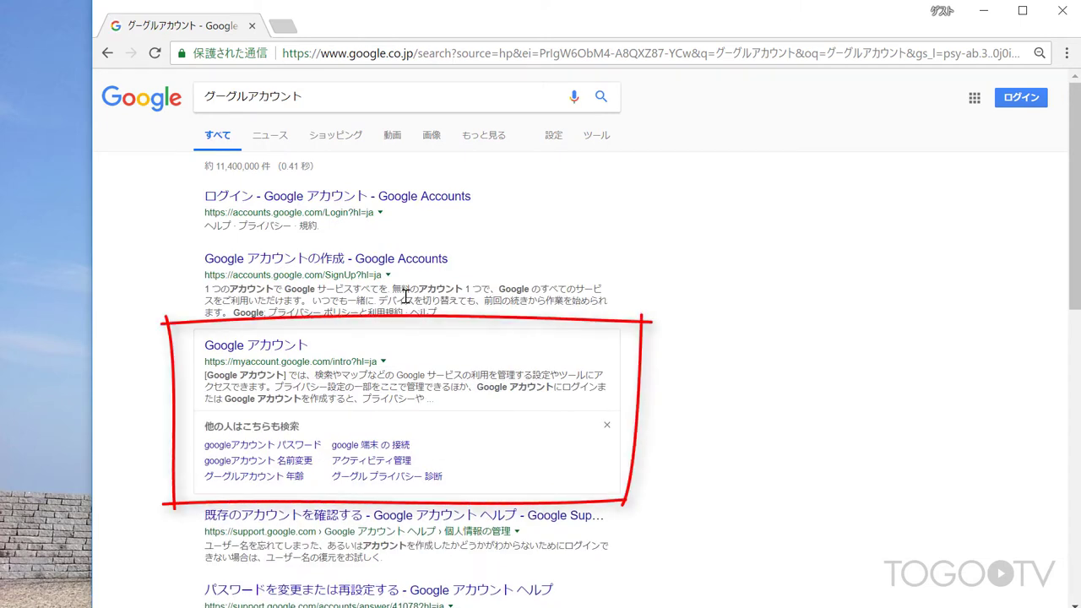
pyautogui.click(258, 349)
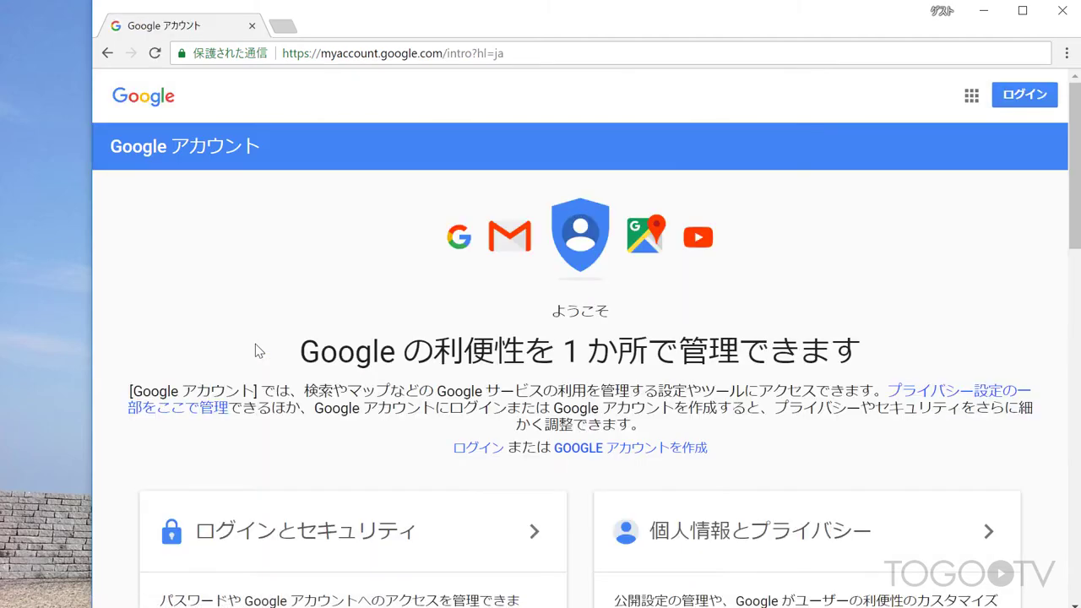
pyautogui.click(663, 454)
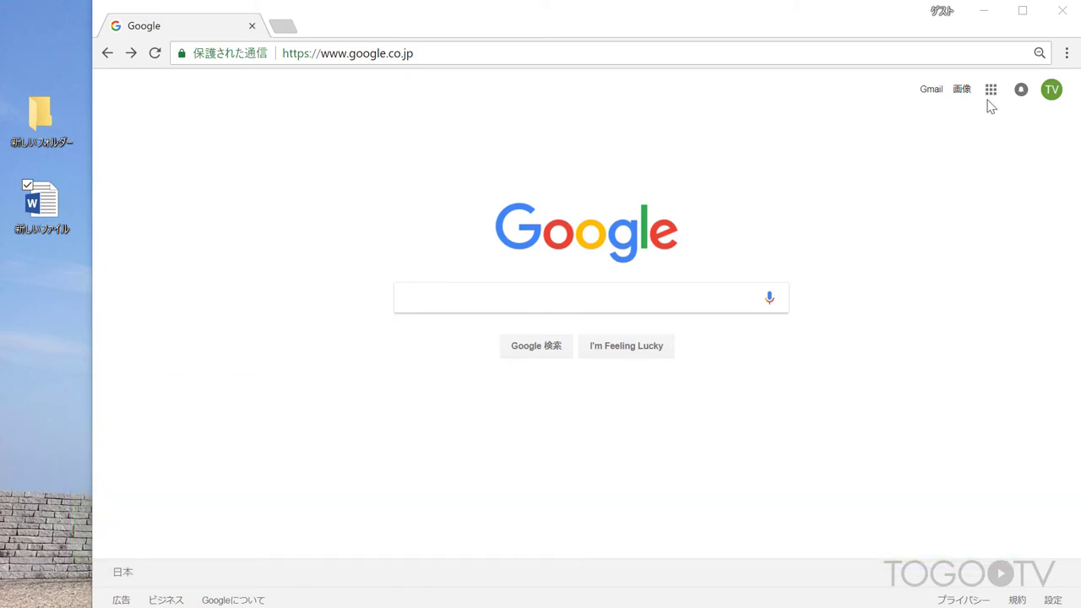
# Step: Open Google Drive from the apps grid and show the マイドライブ creation menu
pyautogui.click(991, 90)
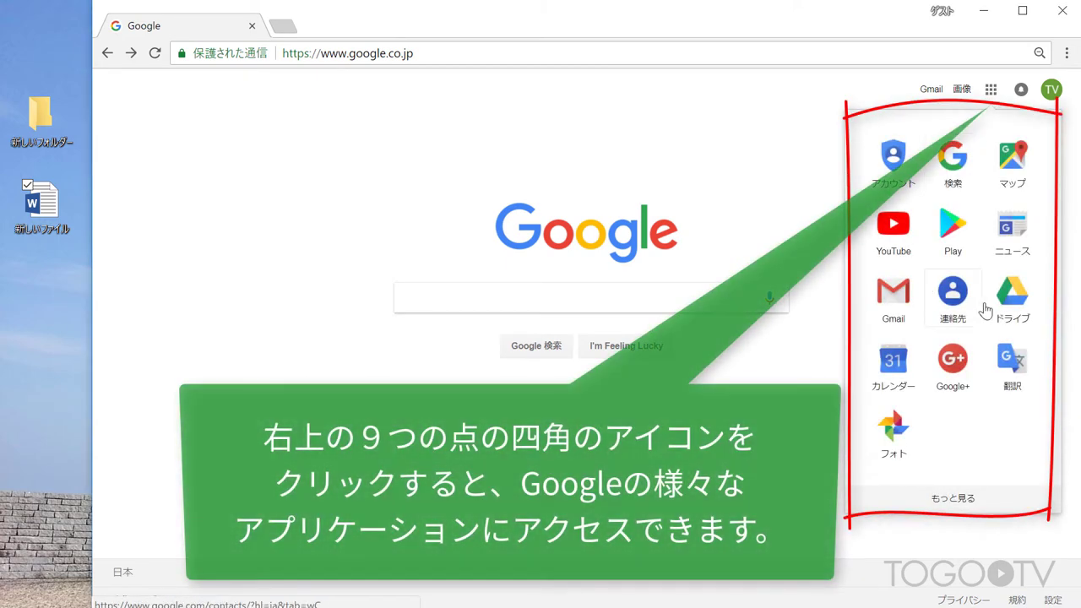
pyautogui.click(1004, 302)
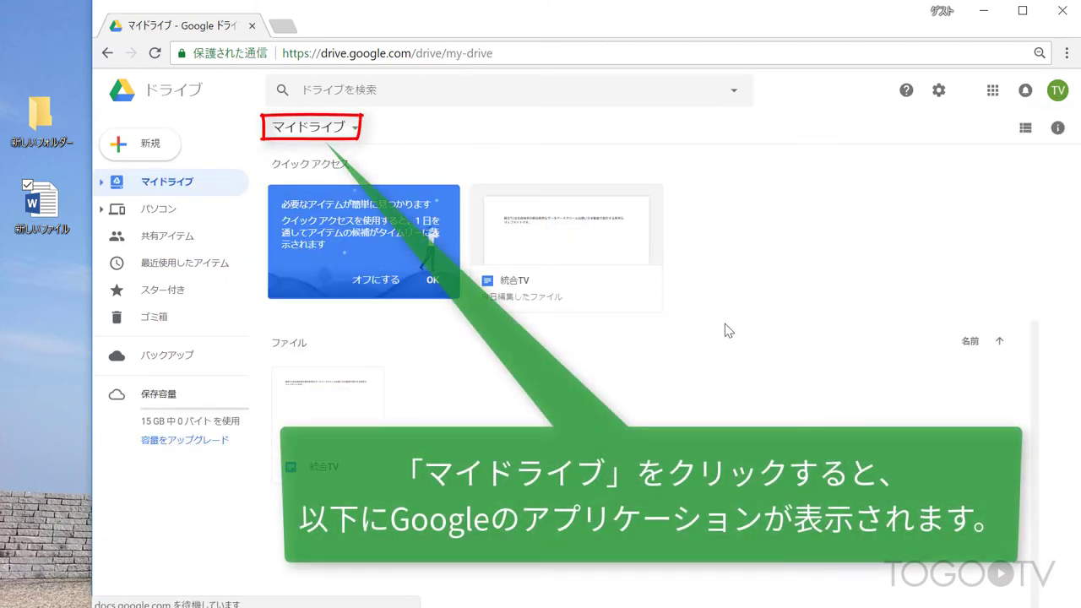
pyautogui.click(334, 129)
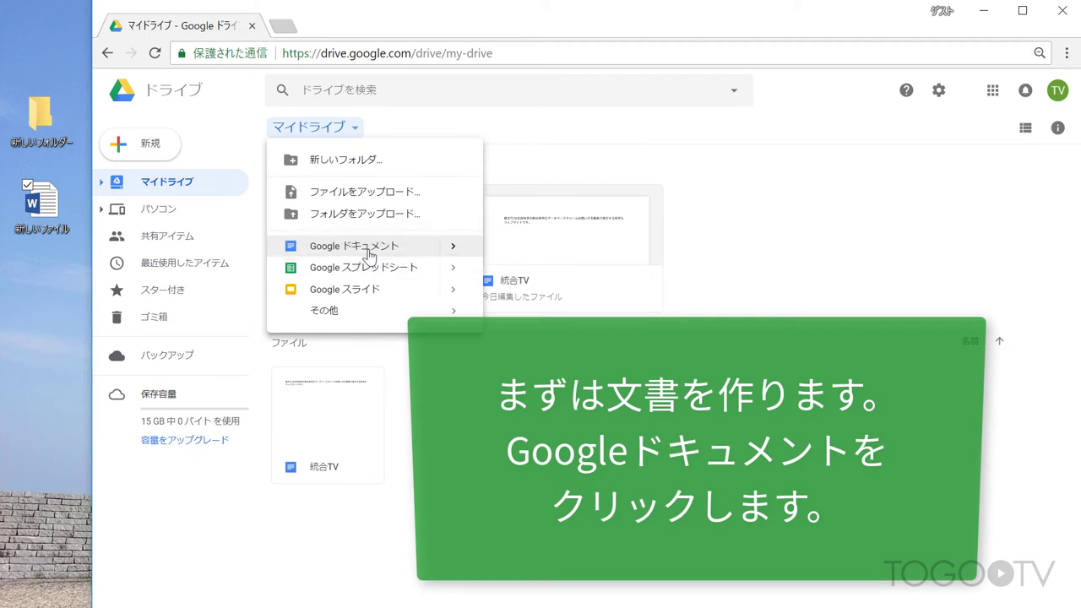
# Step: Create a new Google Doc and type 統合TVは生命科学分野の有用なデータベースやツールの使い方を
pyautogui.click(369, 251)
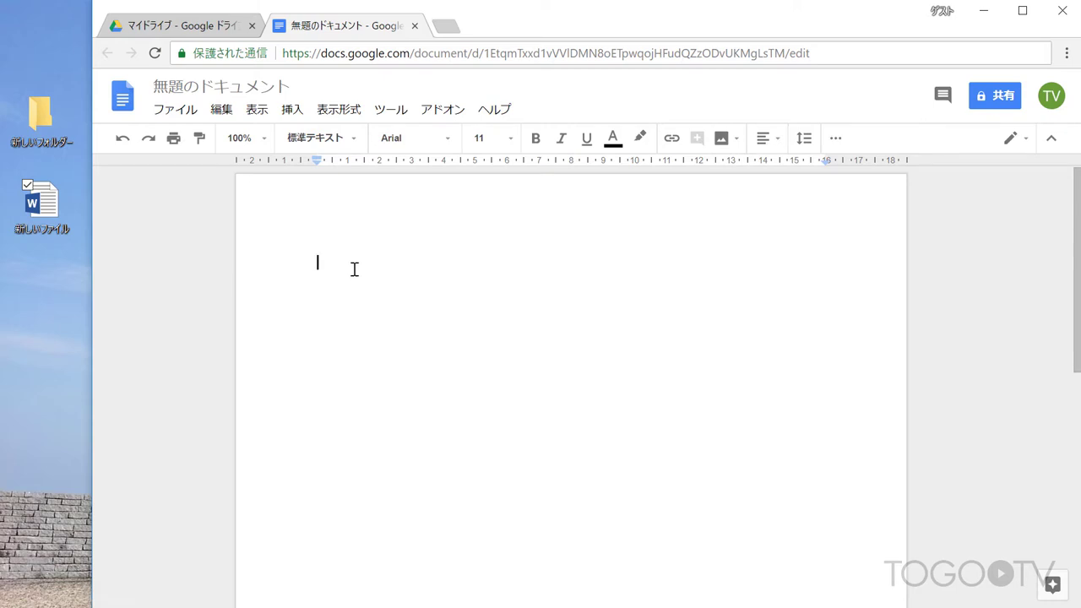
pyautogui.write('統合')
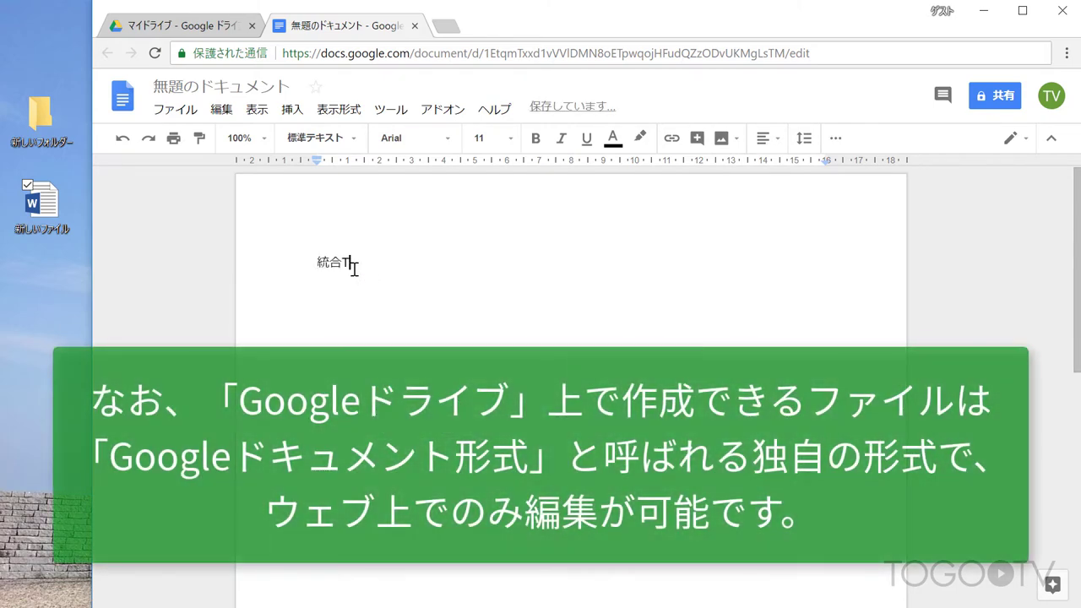
pyautogui.write('TVは、せいめい')
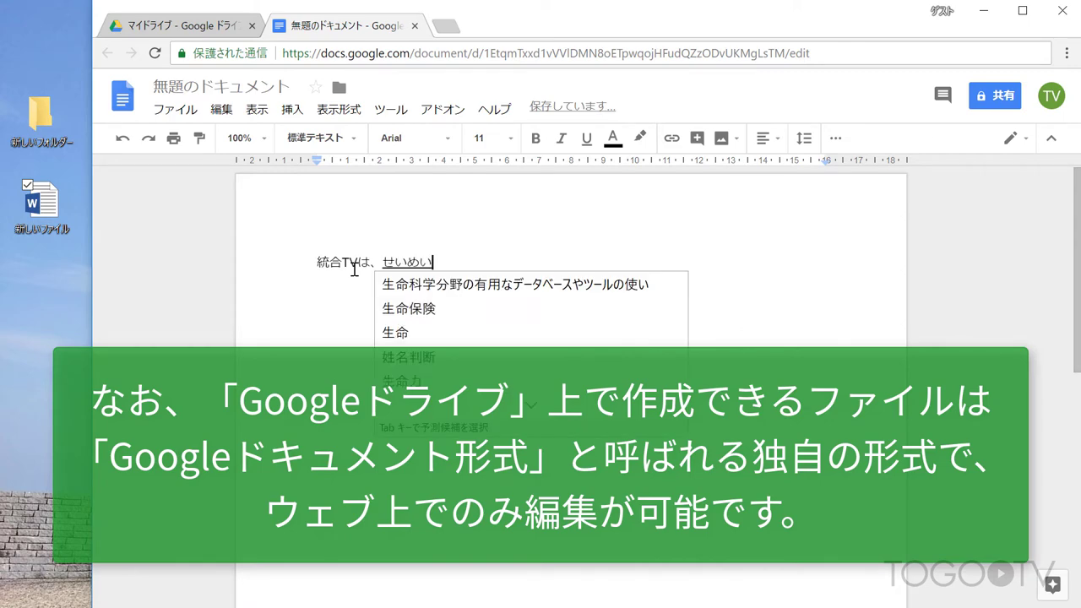
pyautogui.write('かがくぶんやの')
pyautogui.press('space')
pyautogui.press('Return')
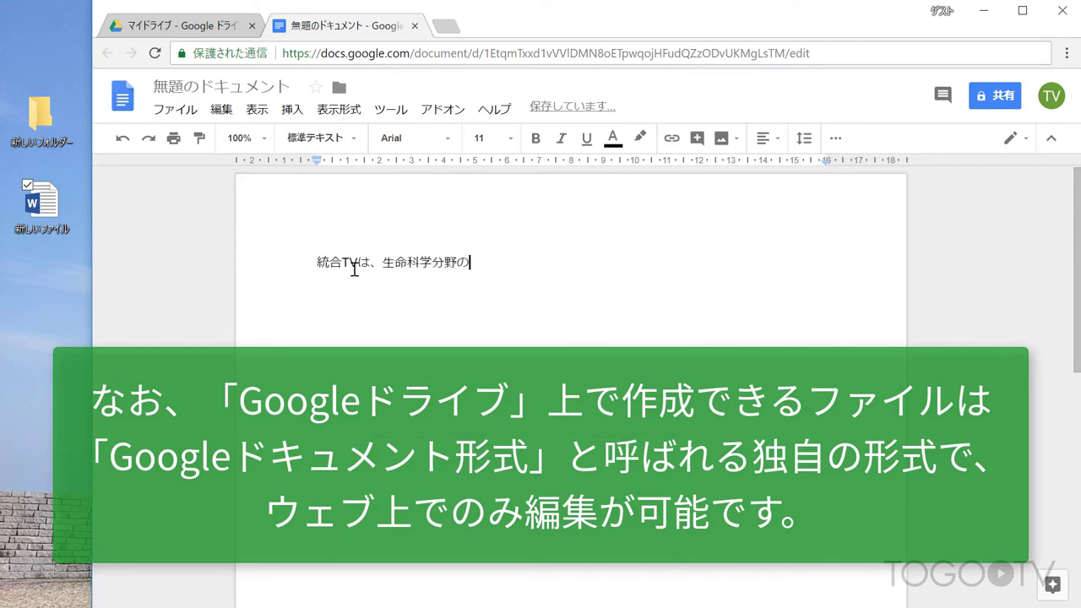
pyautogui.write('ゆうような')
pyautogui.press('space')
pyautogui.press('Return')
pyautogui.write('でー')
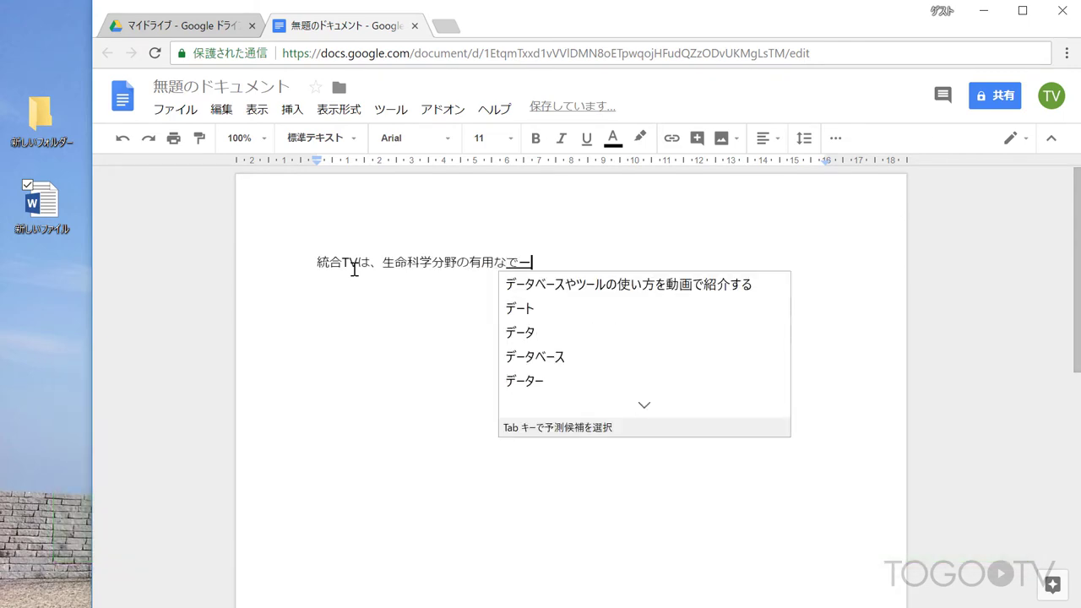
pyautogui.write('たべーすや')
pyautogui.press('space')
pyautogui.press('Return')
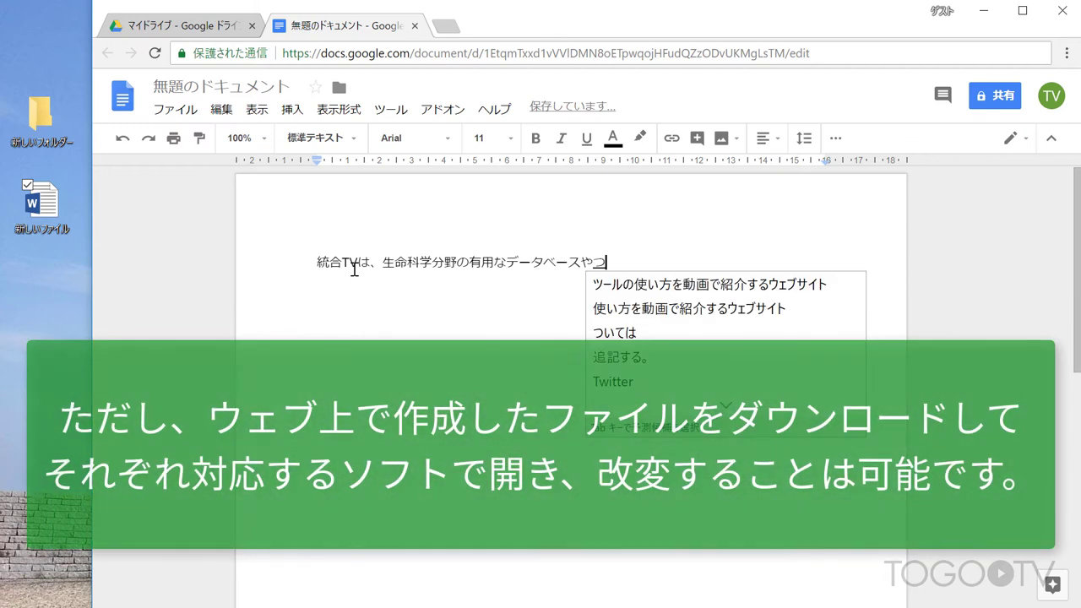
pyautogui.write('つーるのつかいかたを')
pyautogui.press('space')
pyautogui.press('Return')
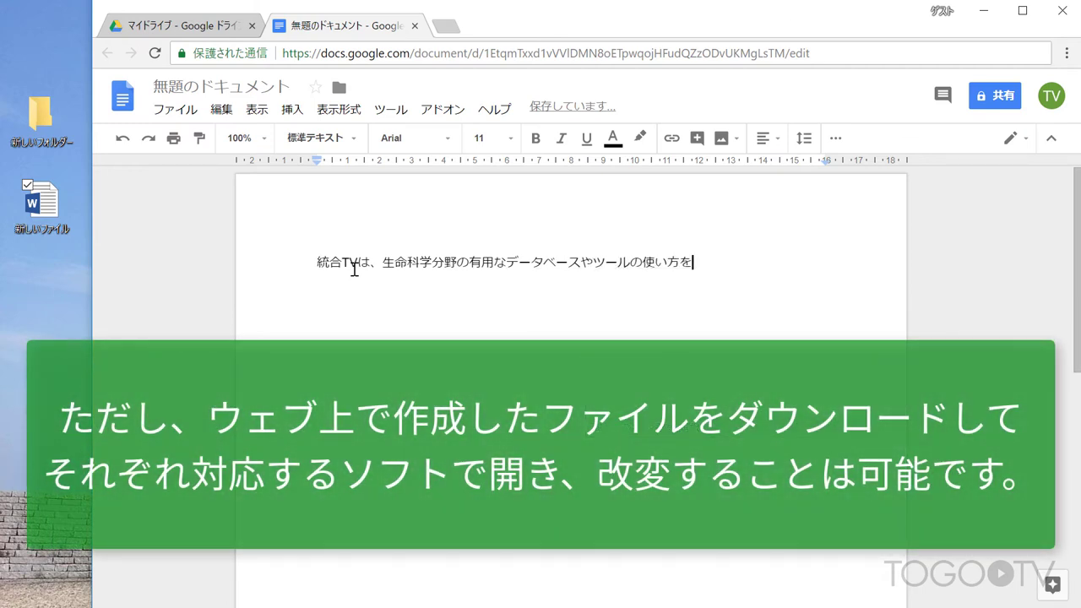
# Step: Finish the sentence with 動画で紹介する有用なウェブサイトです。 and start a new line below it
pyautogui.write('どうがで')
pyautogui.press('space')
pyautogui.press('Return')
pyautogui.write('しょうかいする')
pyautogui.press('space')
pyautogui.press('Return')
pyautogui.write('ゆうよ')
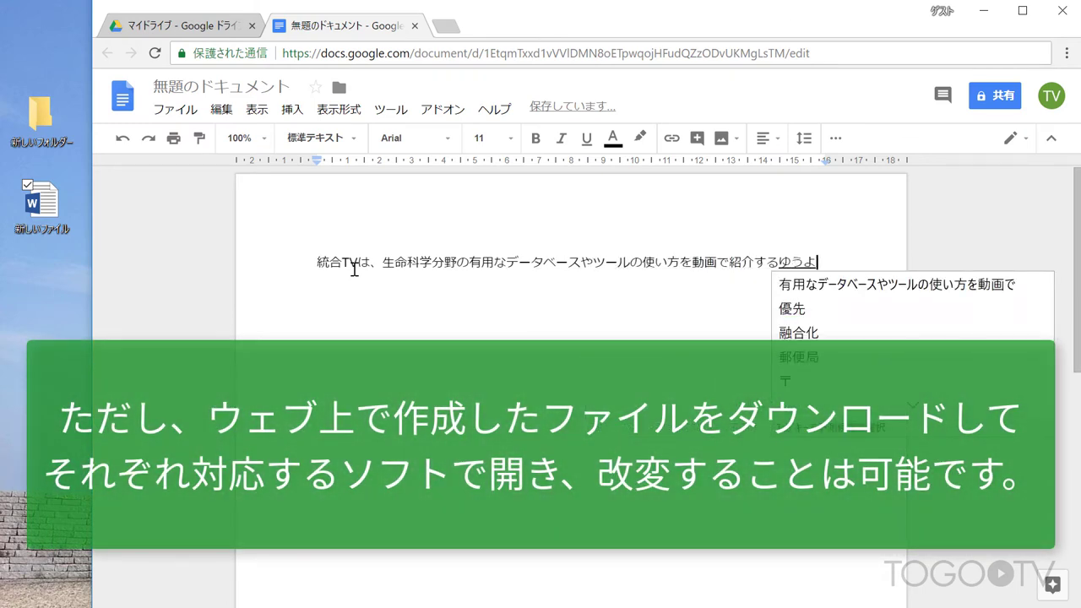
pyautogui.write('な')
pyautogui.press('space')
pyautogui.press('Return')
pyautogui.write('うぇぶさいと')
pyautogui.press('space')
pyautogui.press('Return')
pyautogui.write('です。')
pyautogui.press('Return')
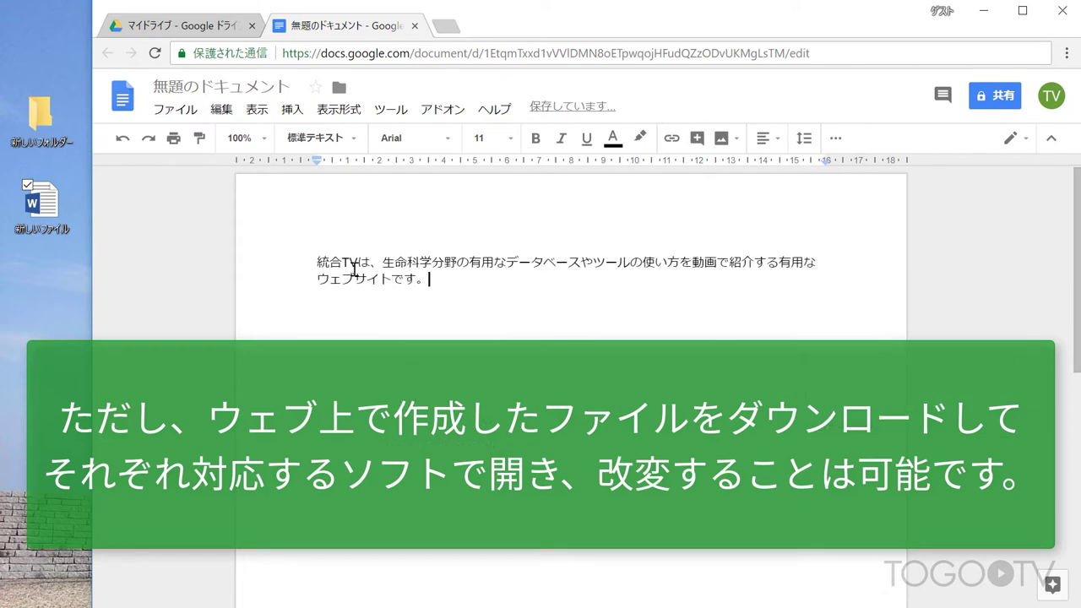
pyautogui.press('Return')
pyautogui.click(292, 110)
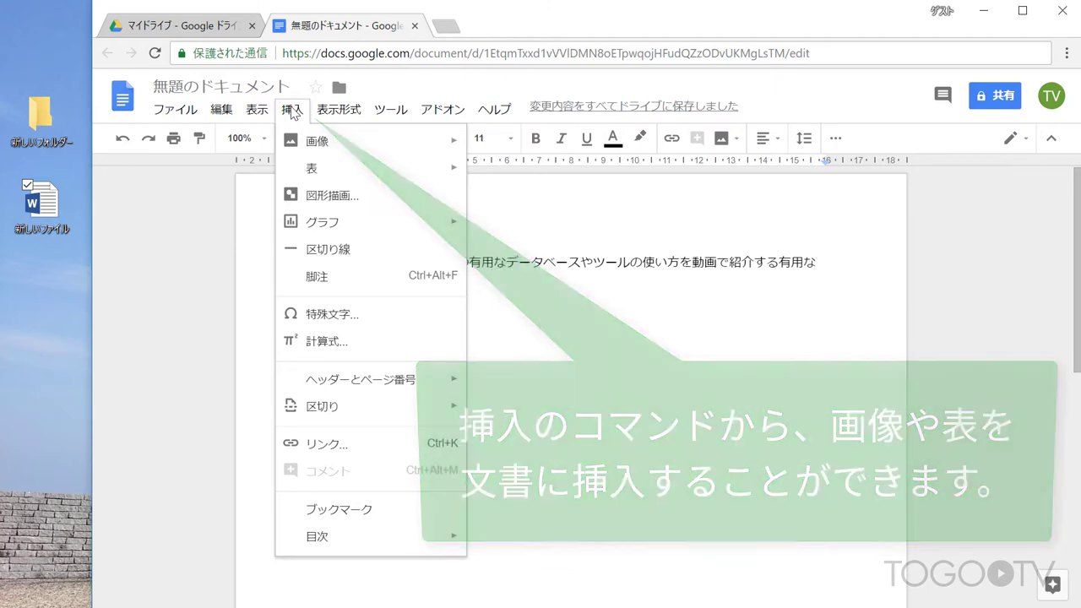
# Step: Insert an empty 3-column by 4-row table from the 挿入 > 表 grid
pyautogui.moveTo(292, 173)
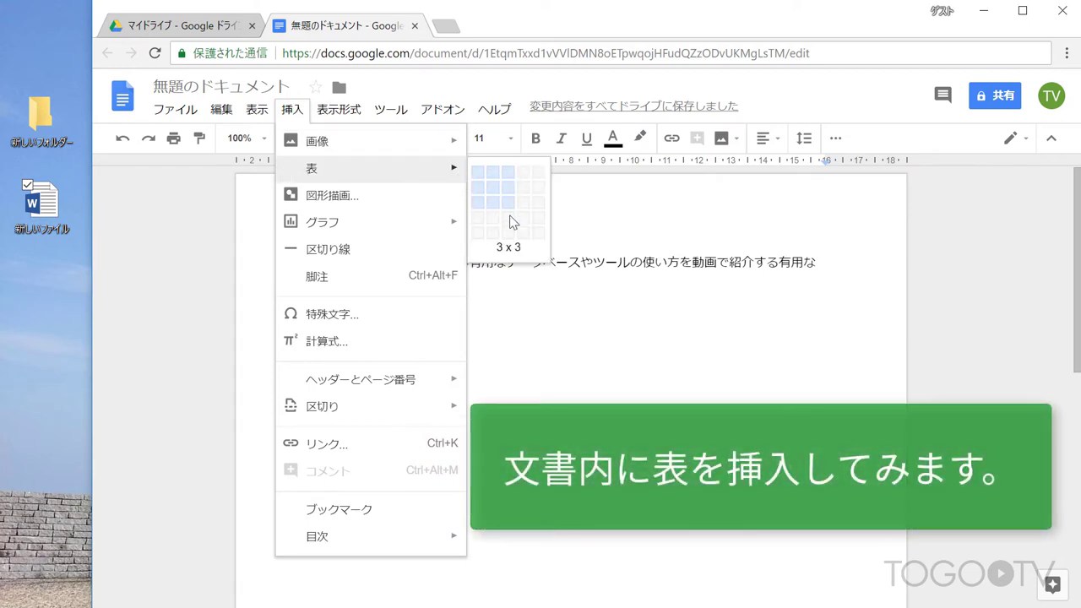
pyautogui.click(511, 223)
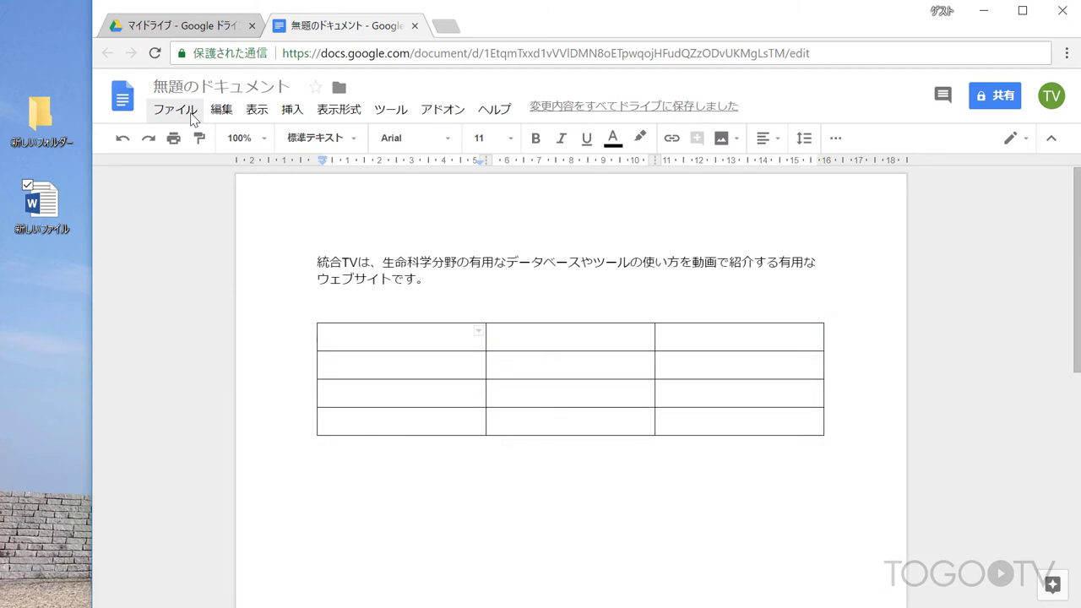
# Step: Restore the blank 15:29 version from the document's version history and confirm 復元
pyautogui.click(193, 118)
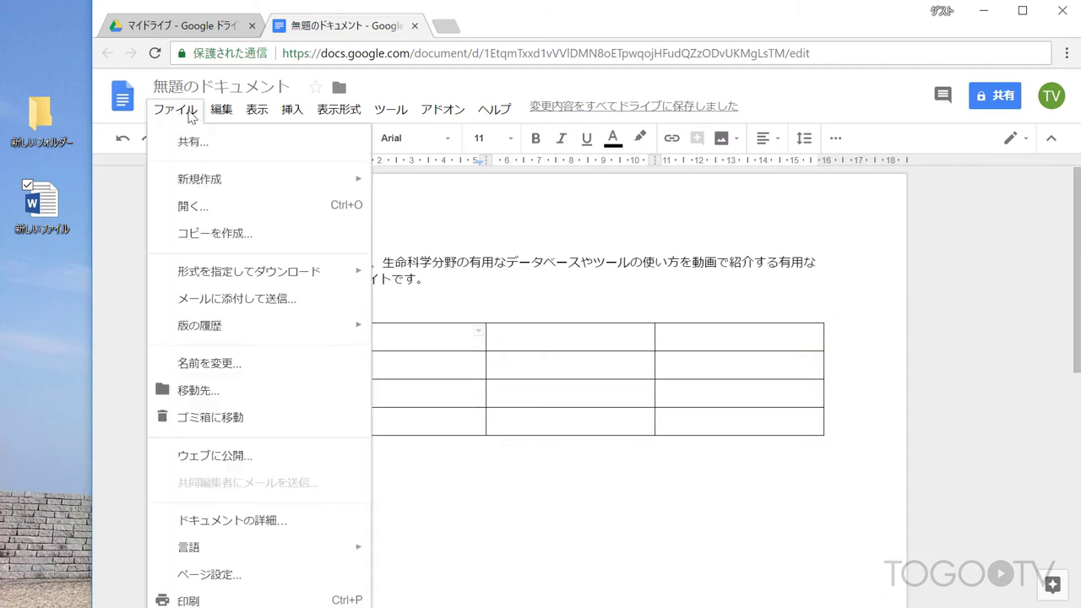
pyautogui.moveTo(302, 338)
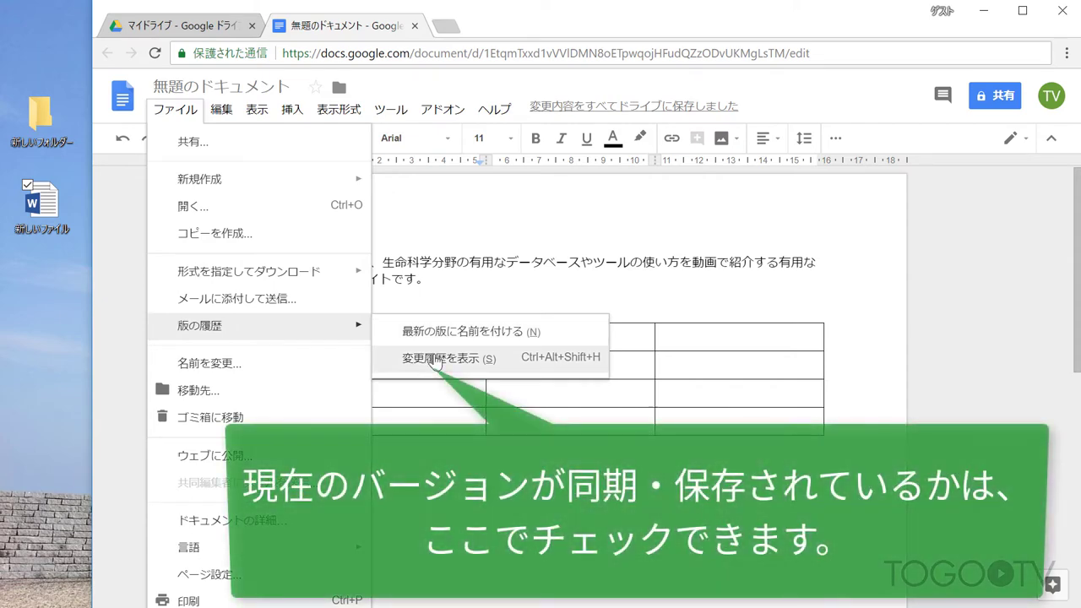
pyautogui.click(433, 360)
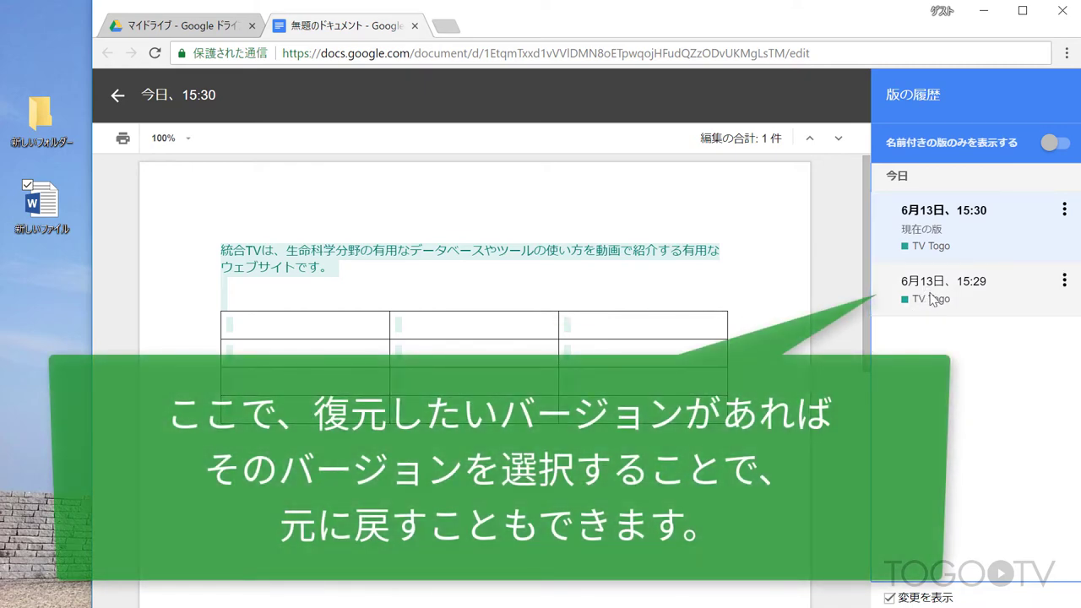
pyautogui.click(933, 297)
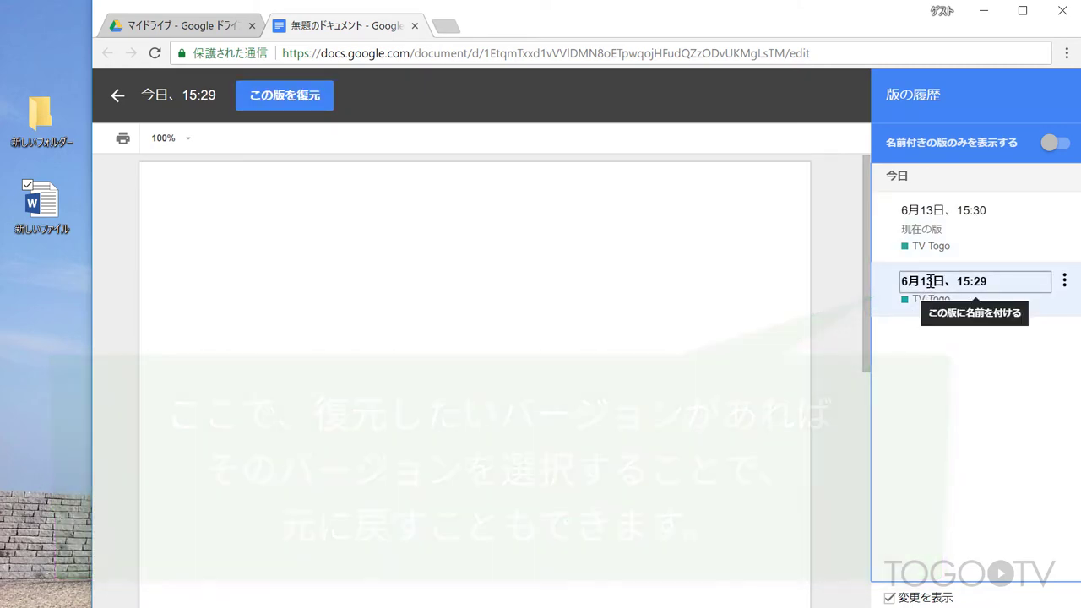
pyautogui.click(929, 237)
pyautogui.click(920, 292)
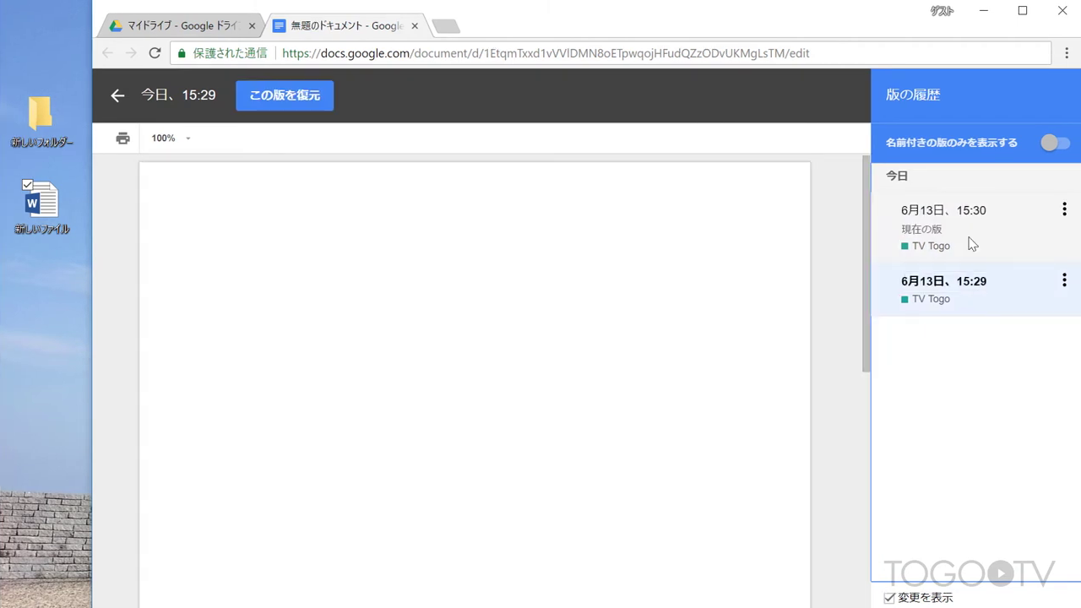
pyautogui.click(302, 98)
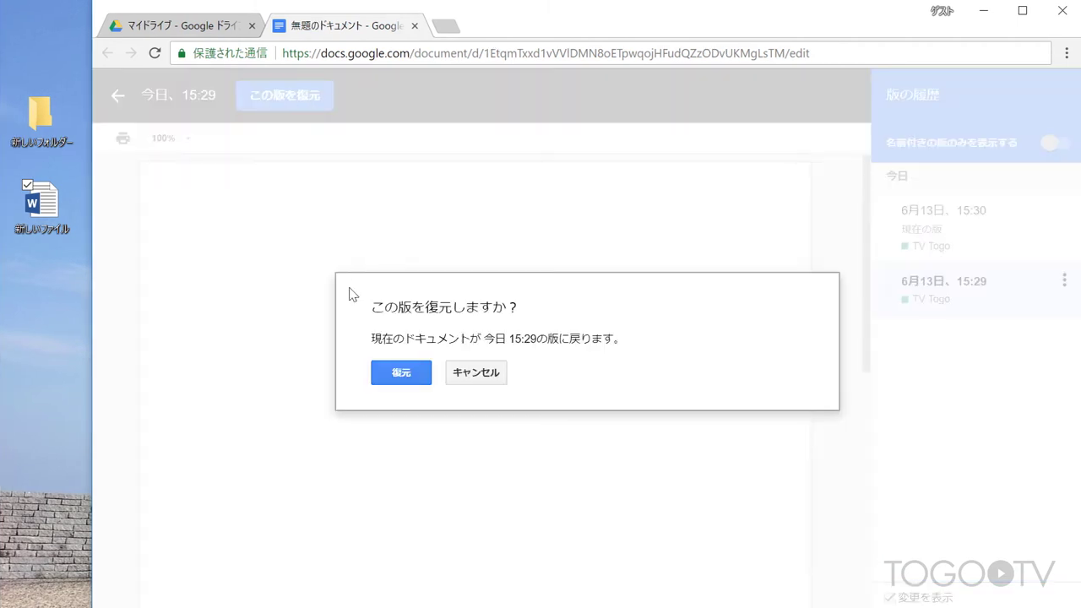
pyautogui.click(395, 382)
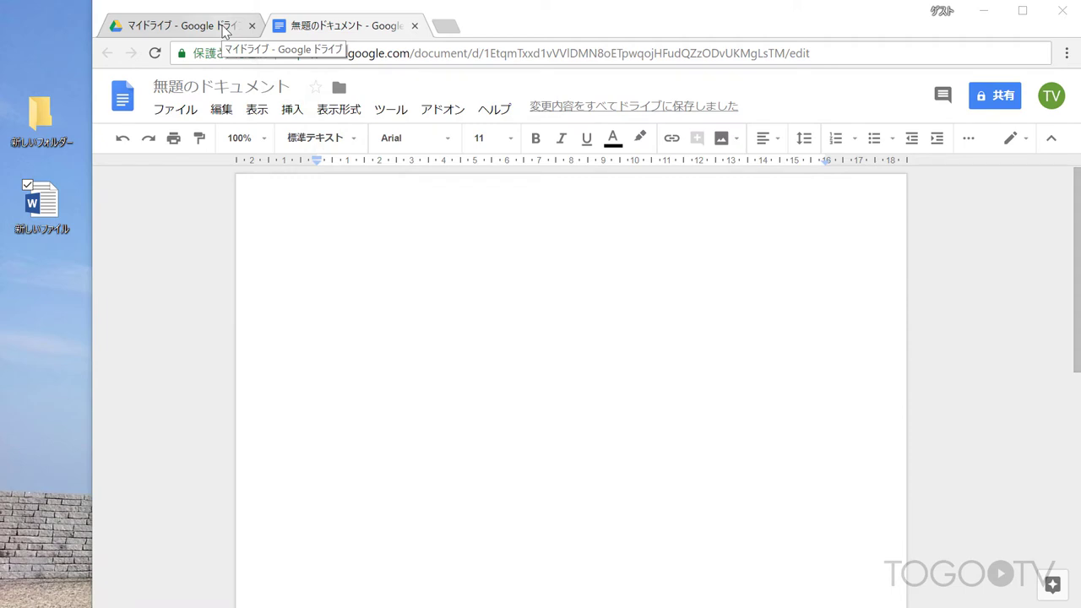
# Step: Drag the desktop folder 新しいフォルダー and 新しいファイル.docx into My Drive to upload them
pyautogui.click(226, 32)
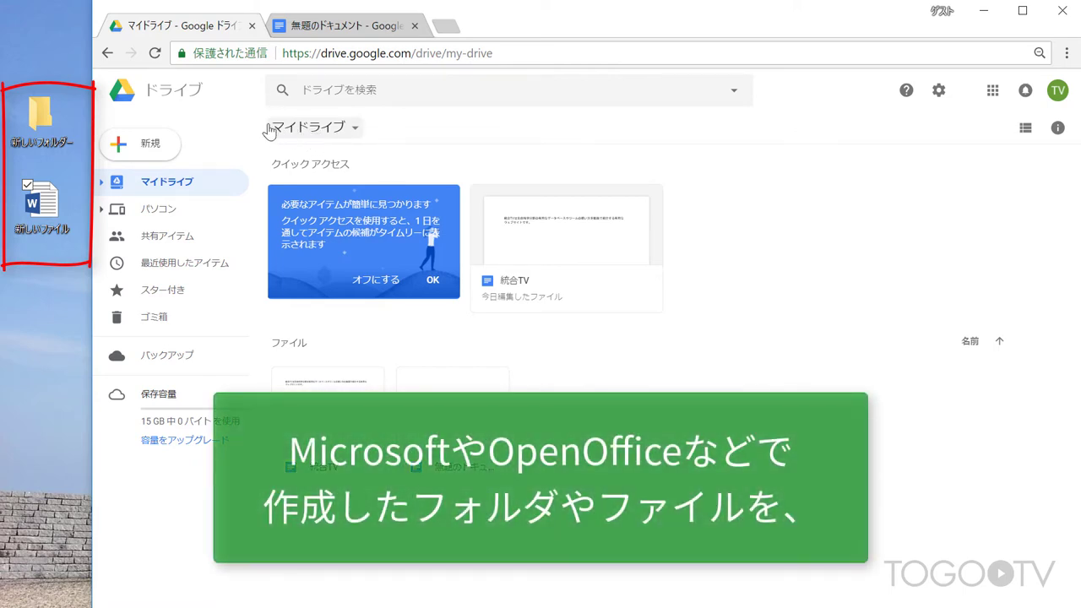
pyautogui.click(54, 139)
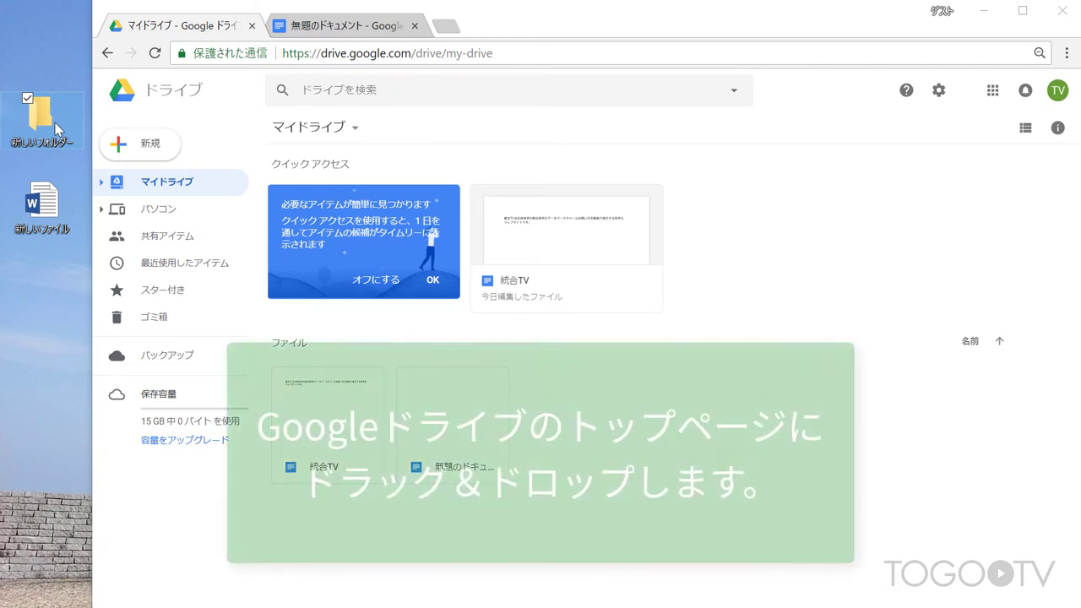
pyautogui.moveTo(55, 125)
pyautogui.mouseDown()
pyautogui.moveTo(214, 198)
pyautogui.moveTo(324, 288)
pyautogui.mouseUp()
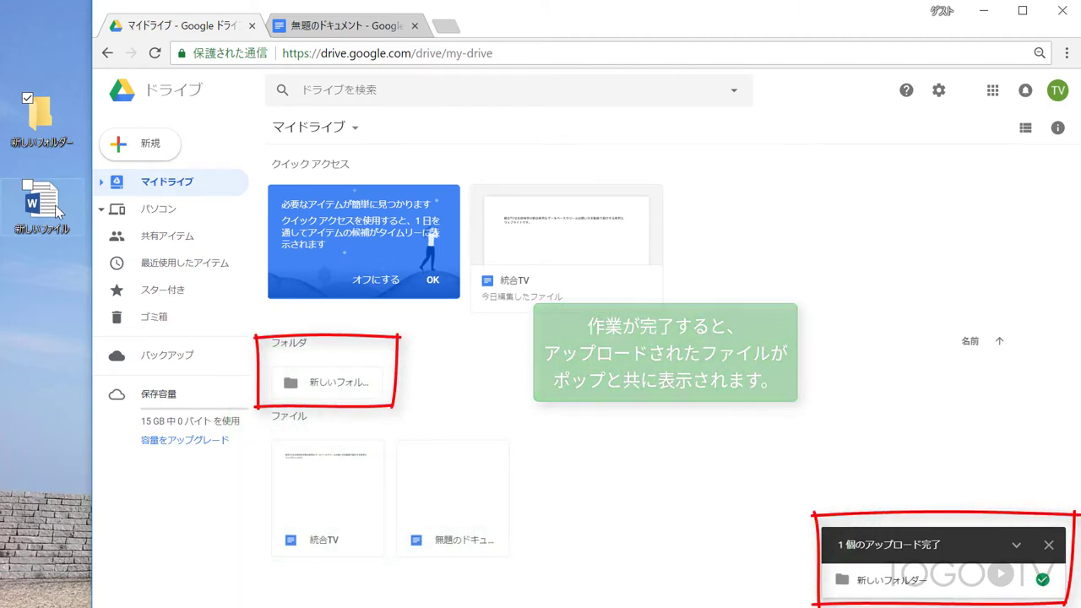
pyautogui.moveTo(55, 210); pyautogui.dragTo(613, 462)
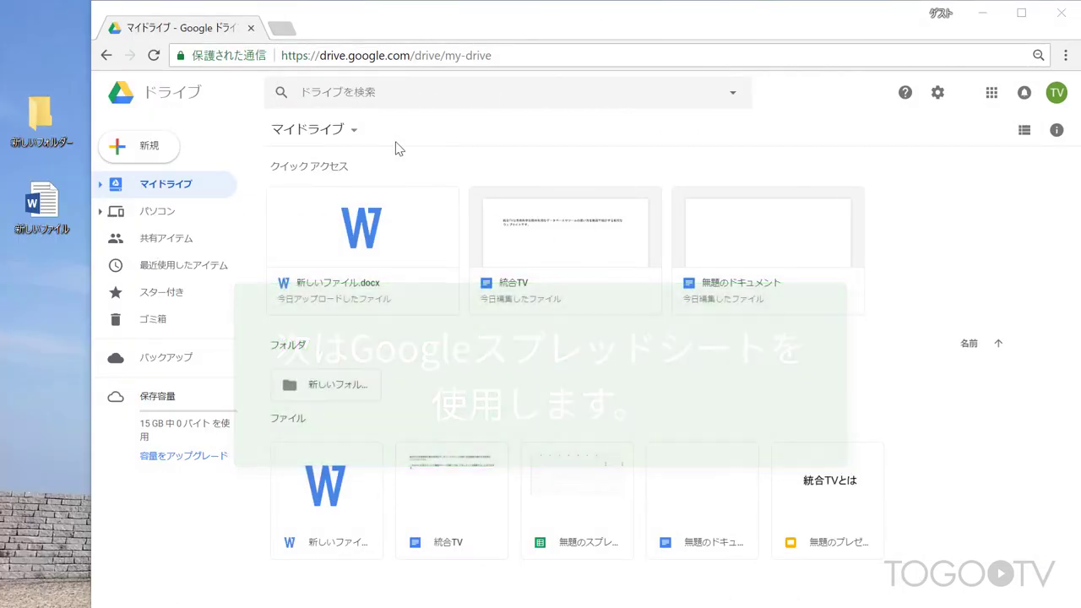
# Step: Create a new Google spreadsheet and enter the weekdays 月, 火 downward from B4
pyautogui.click(347, 131)
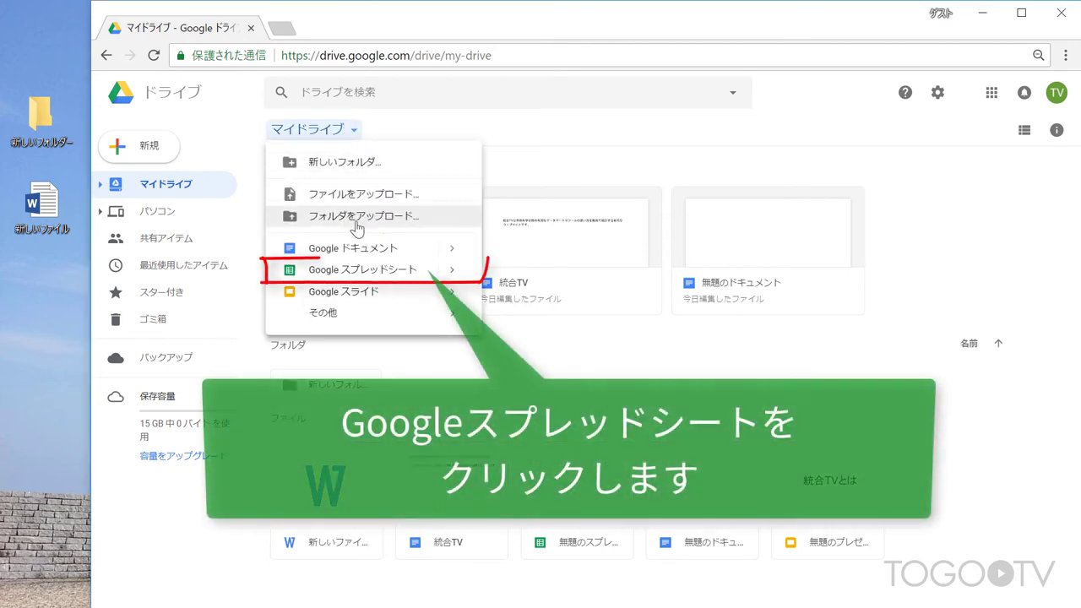
pyautogui.click(361, 271)
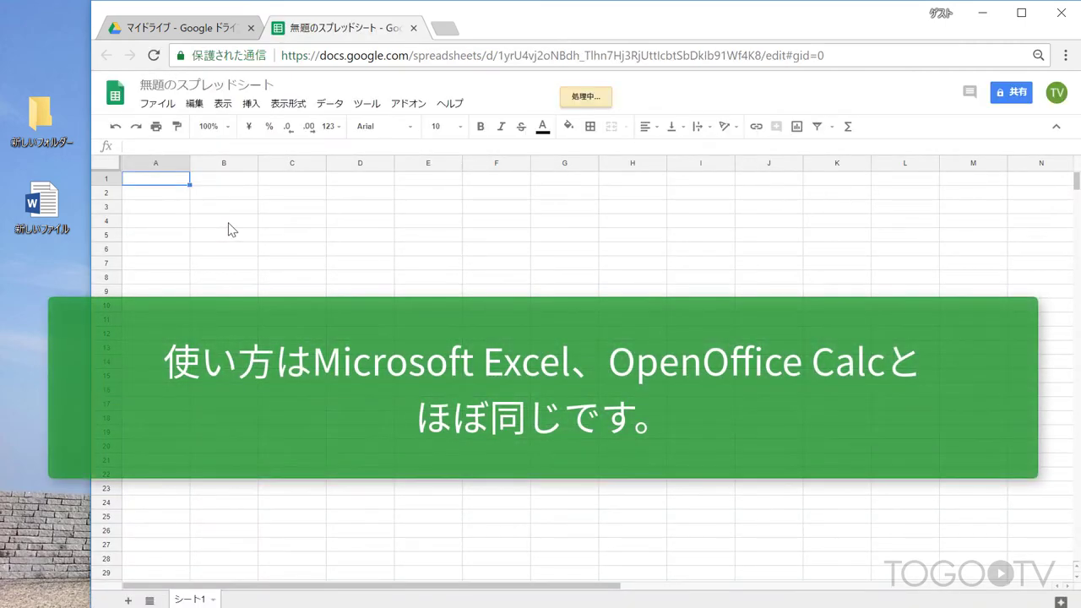
pyautogui.click(228, 221)
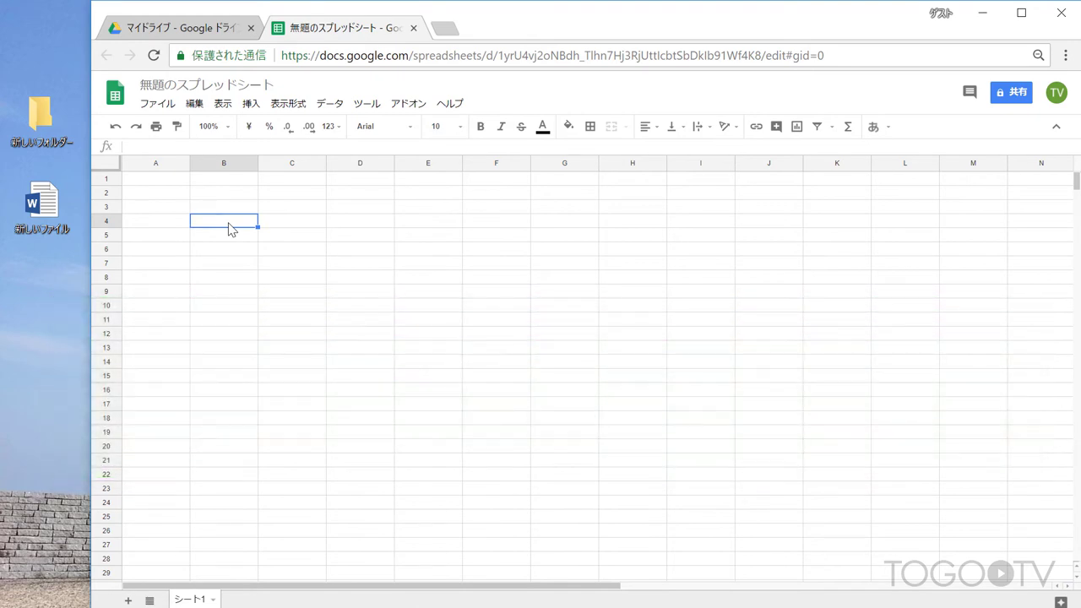
pyautogui.write('月')
pyautogui.press('Return')
pyautogui.write('火')
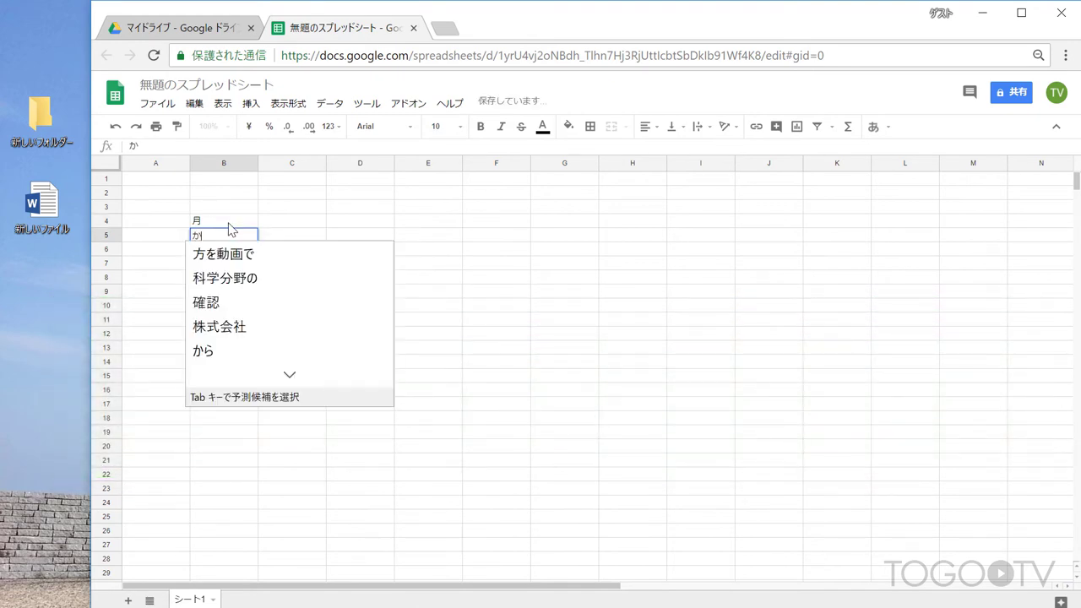
pyautogui.press('Return')
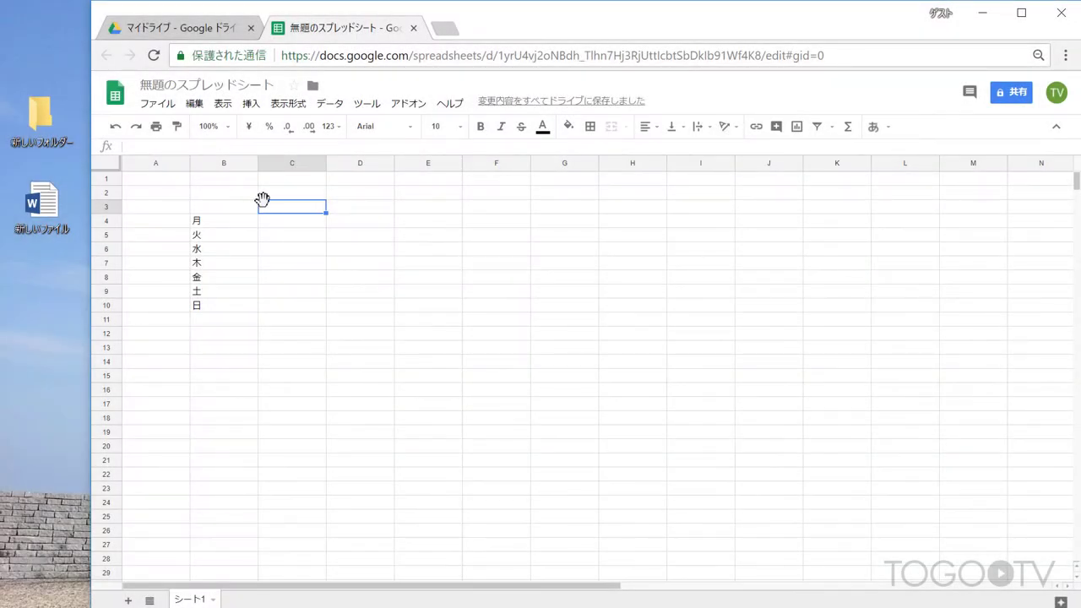
# Step: Apply borders to every cell of the range B3:C10
pyautogui.click(250, 211)
pyautogui.moveTo(250, 216); pyautogui.dragTo(302, 305)
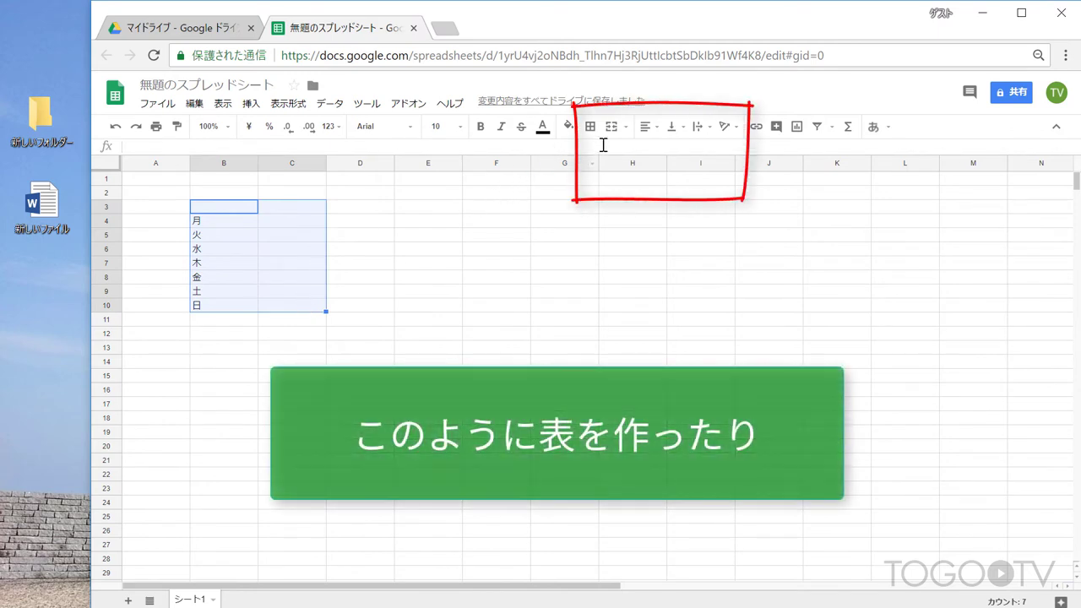
pyautogui.click(590, 128)
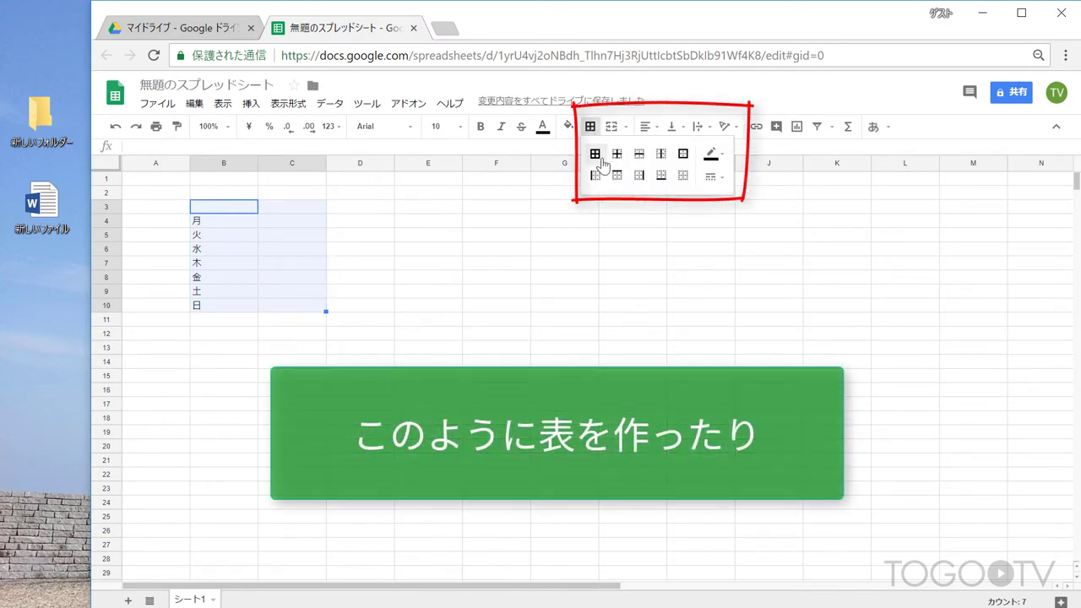
pyautogui.click(595, 154)
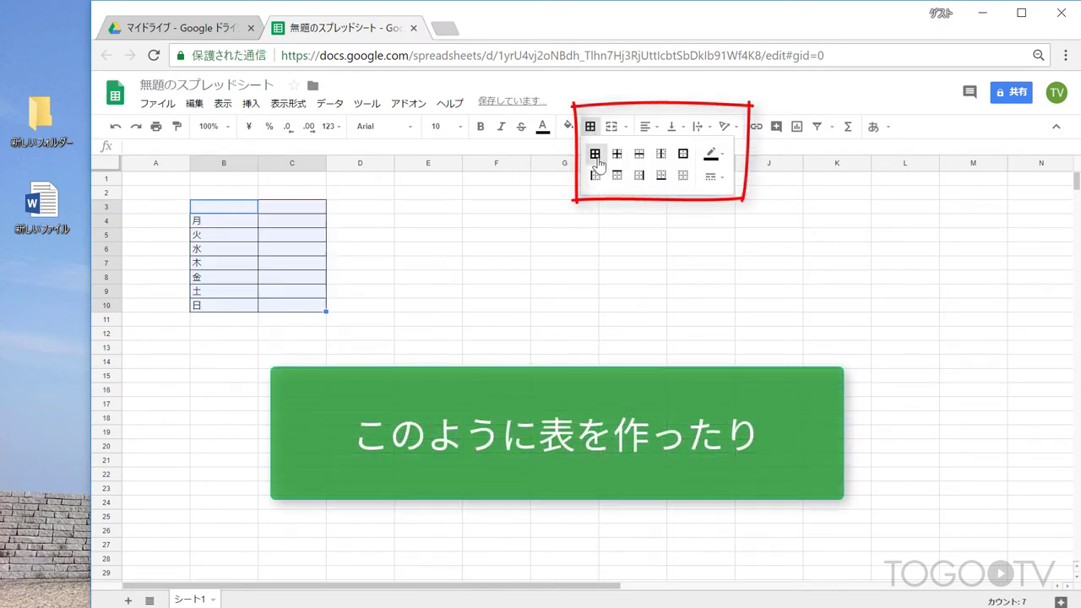
pyautogui.click(430, 263)
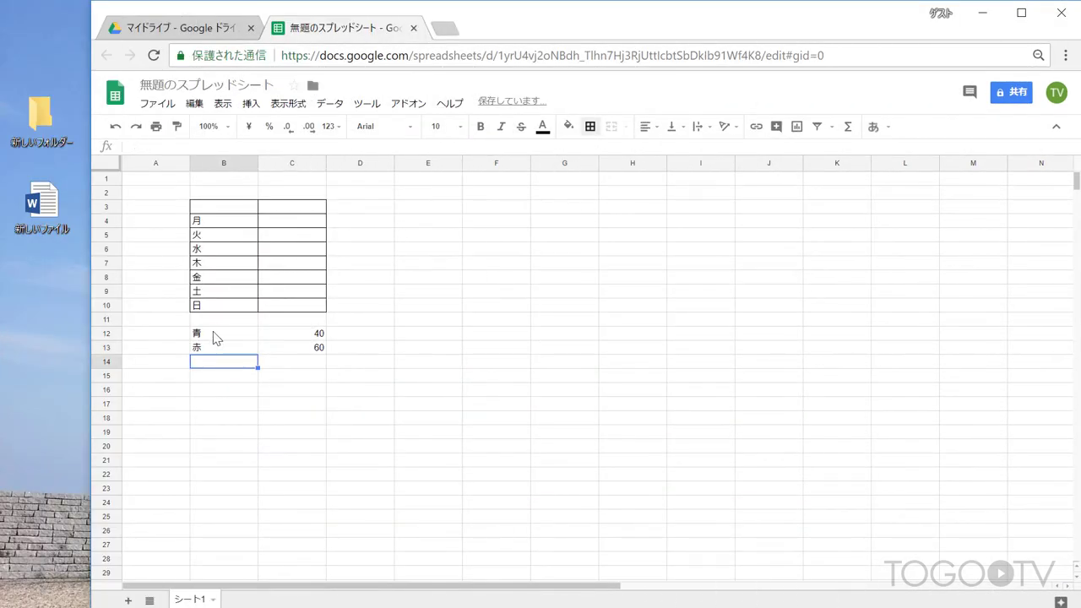
# Step: Insert a pie chart from the 青 40 and 赤 60 data in B12:C13
pyautogui.click(222, 335)
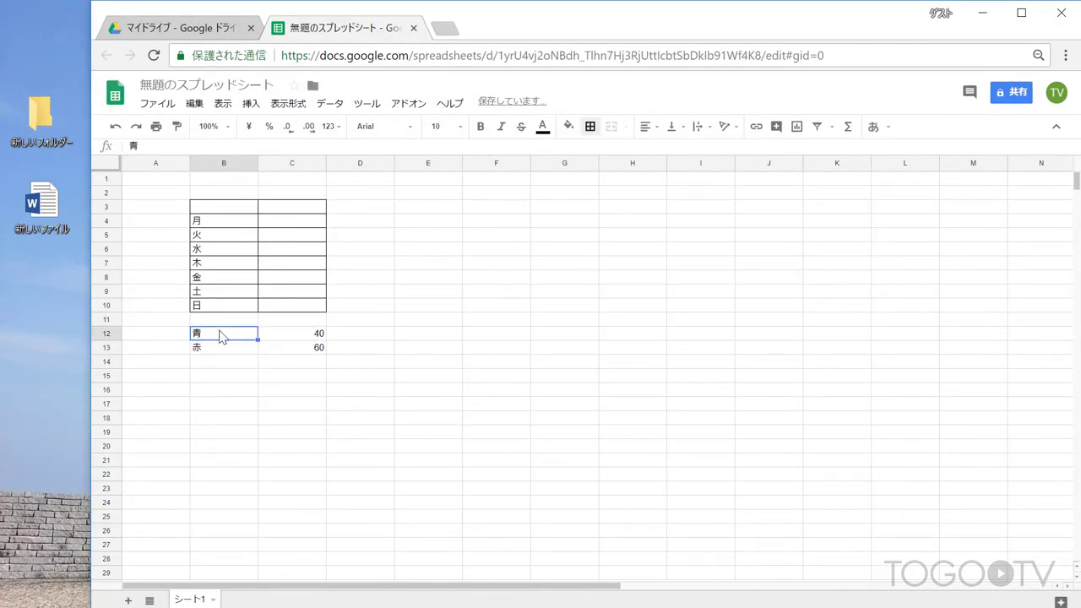
pyautogui.moveTo(222, 336); pyautogui.dragTo(280, 349)
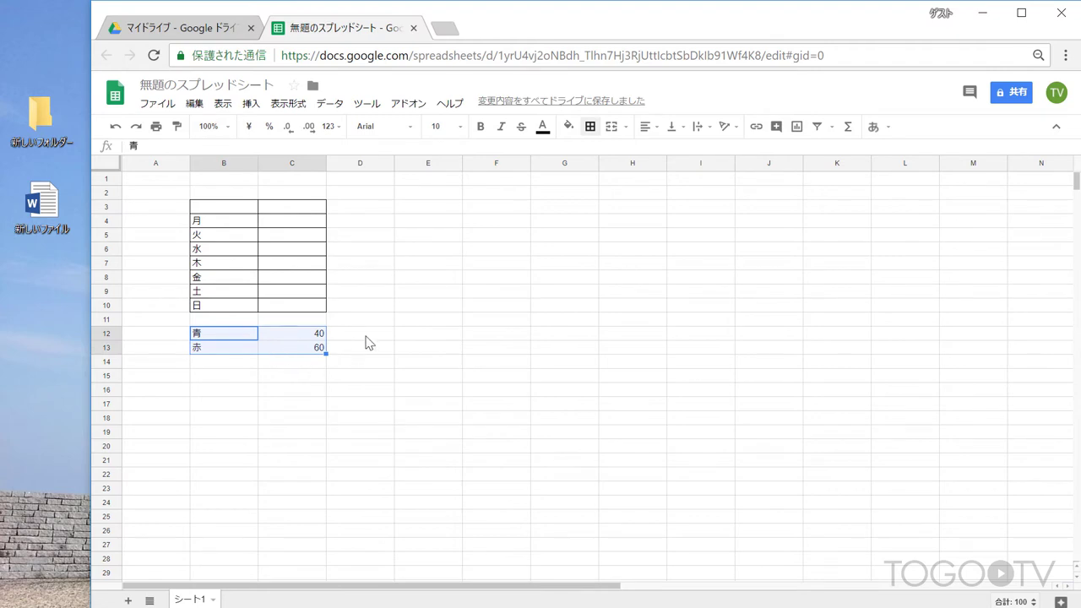
pyautogui.click(799, 132)
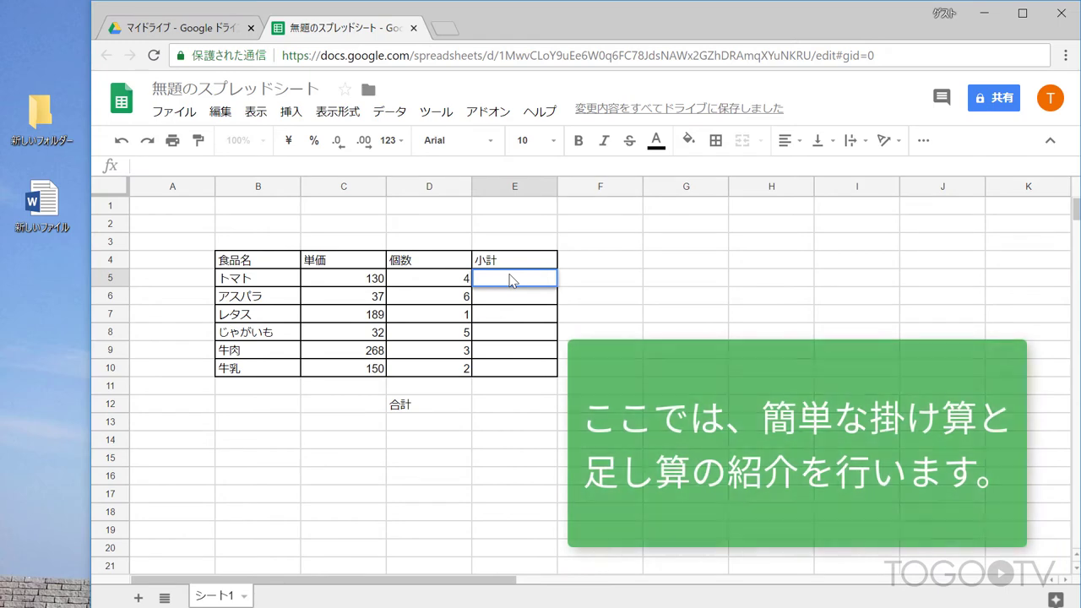
# Step: Enter =C5*D5 in E5 and fill it down to E10, giving subtotals 520 through 300
pyautogui.write('=')
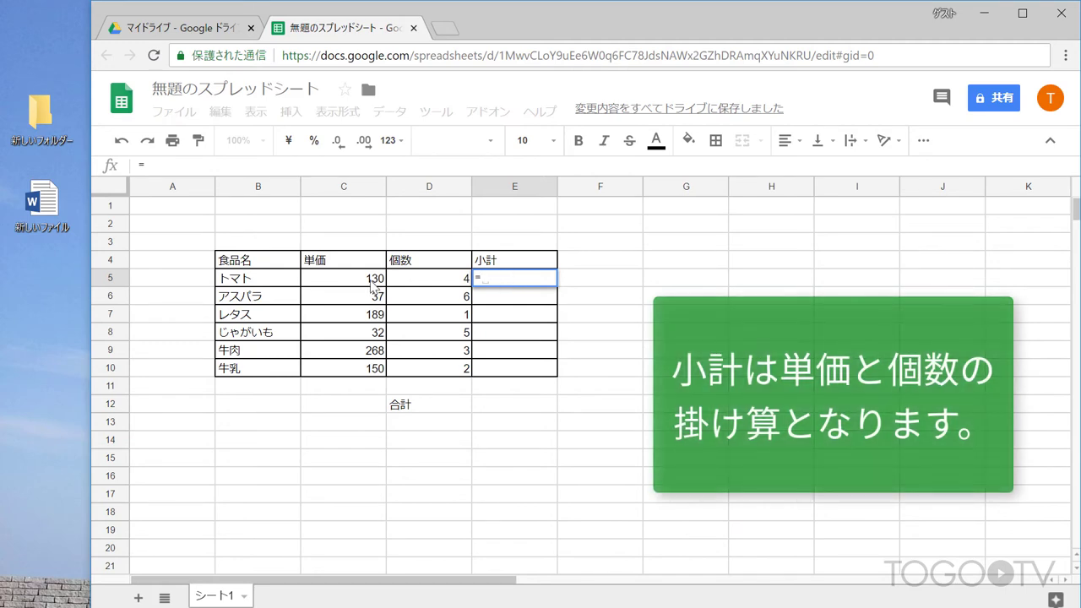
pyautogui.click(372, 286)
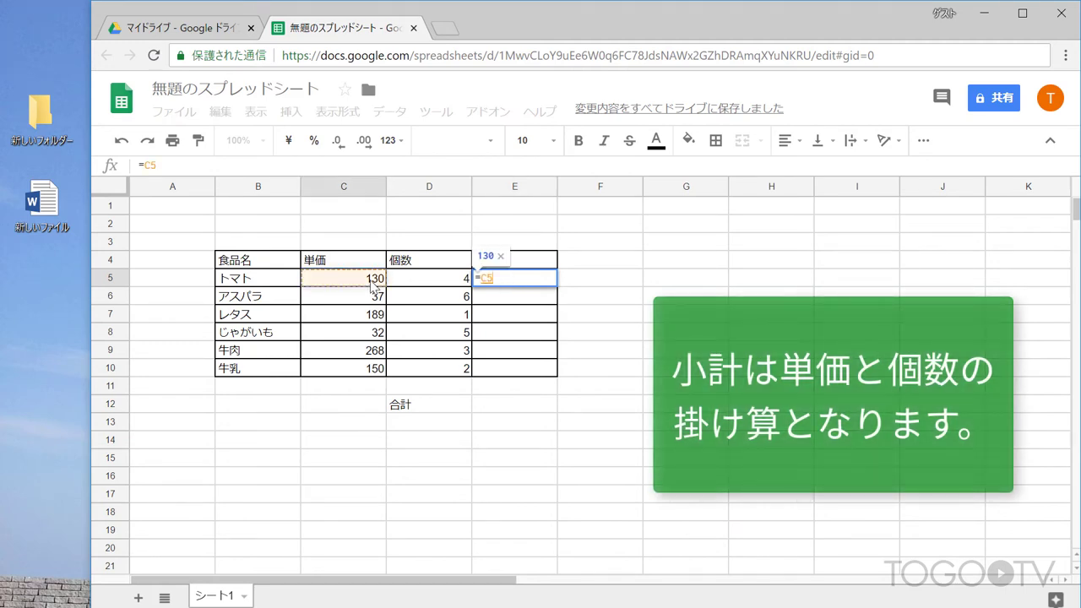
pyautogui.write('*')
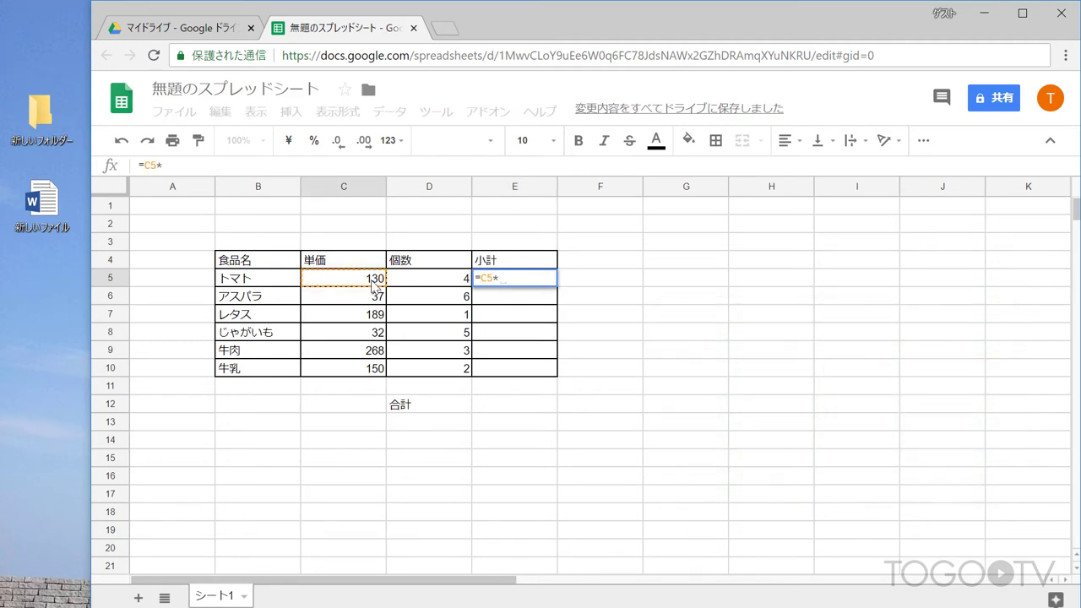
pyautogui.click(435, 285)
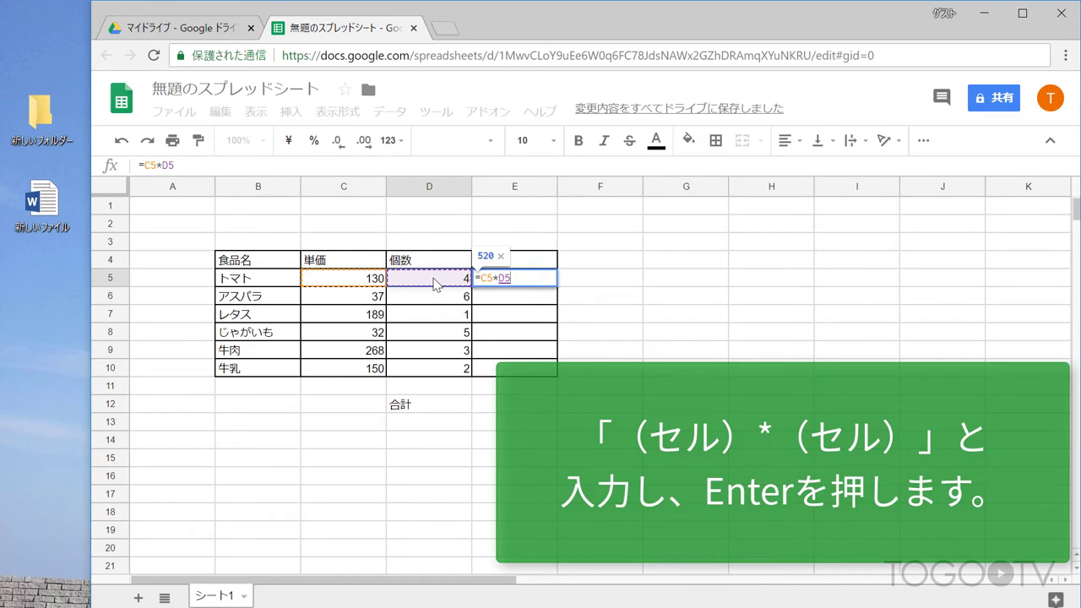
pyautogui.press('Return')
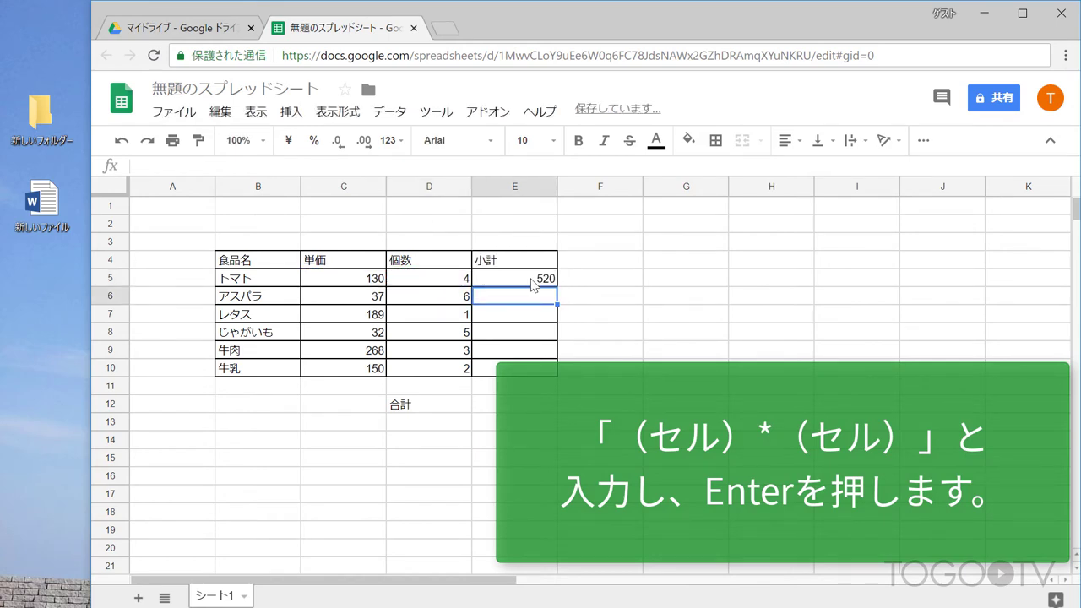
pyautogui.click(532, 285)
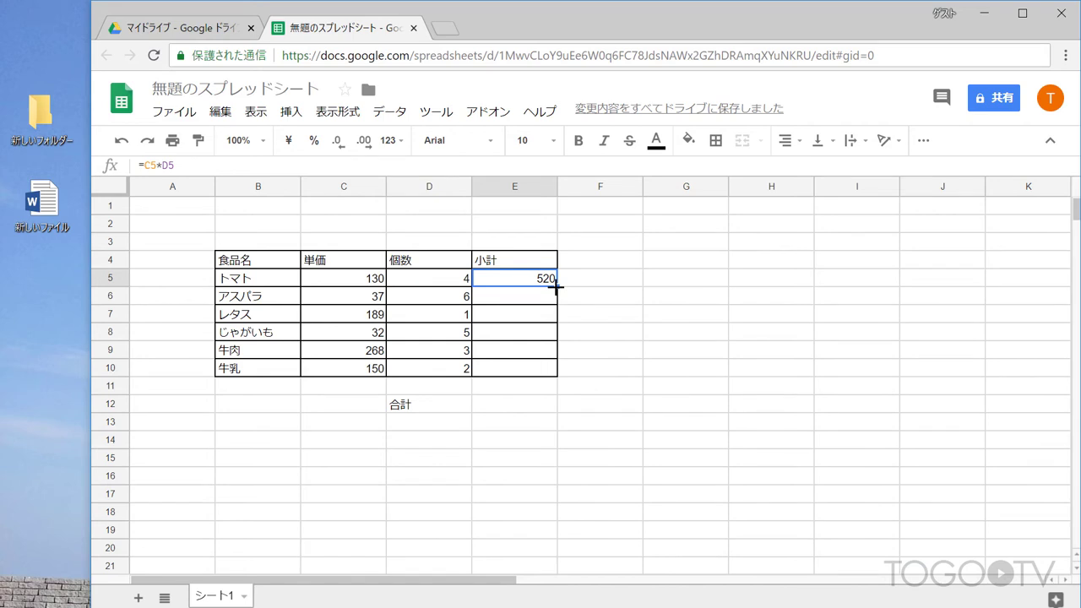
pyautogui.moveTo(556, 288); pyautogui.dragTo(555, 368)
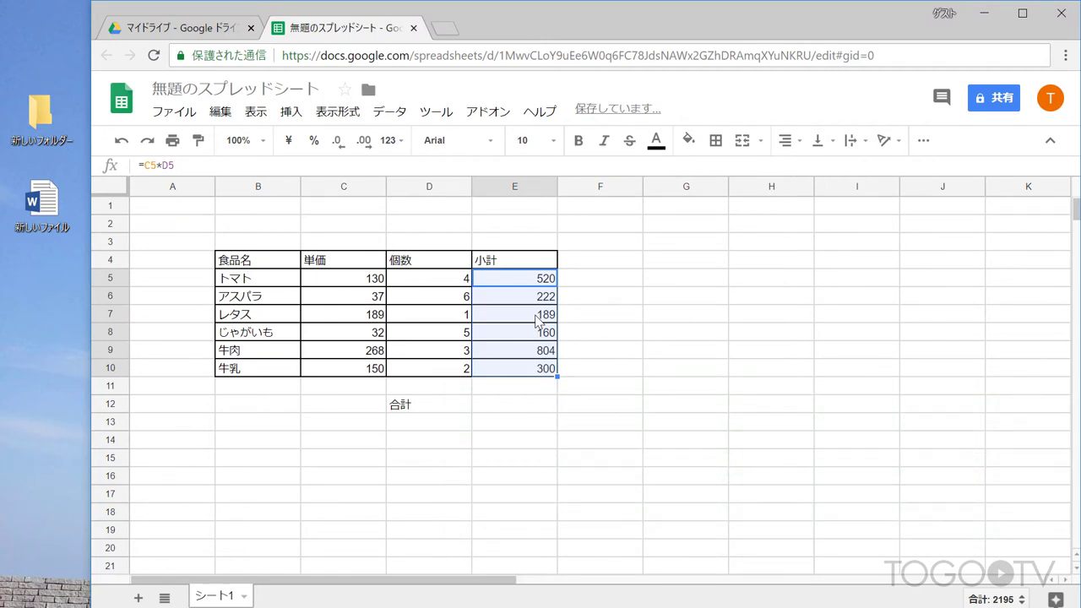
pyautogui.click(527, 409)
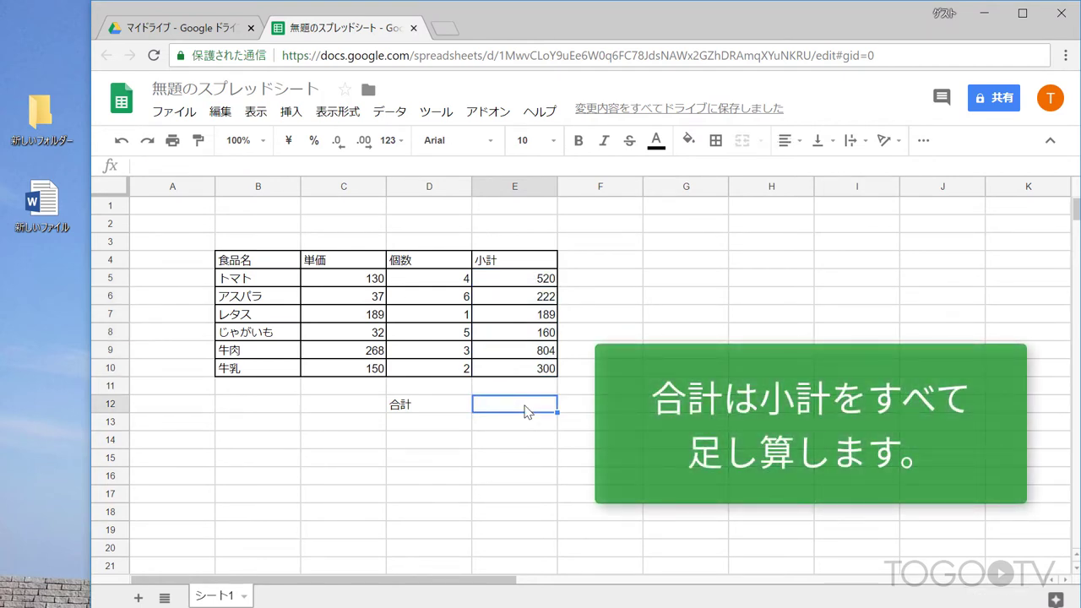
# Step: Enter =SUM(E5:E10) in E12 to total the subtotals as 2195
pyautogui.write('=SUM')
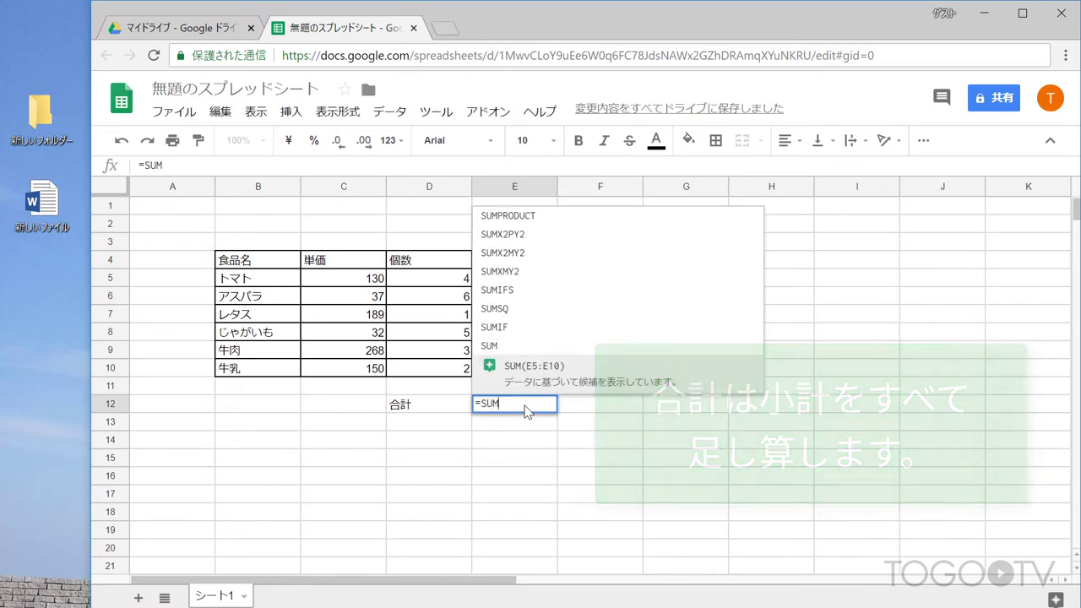
pyautogui.write('(')
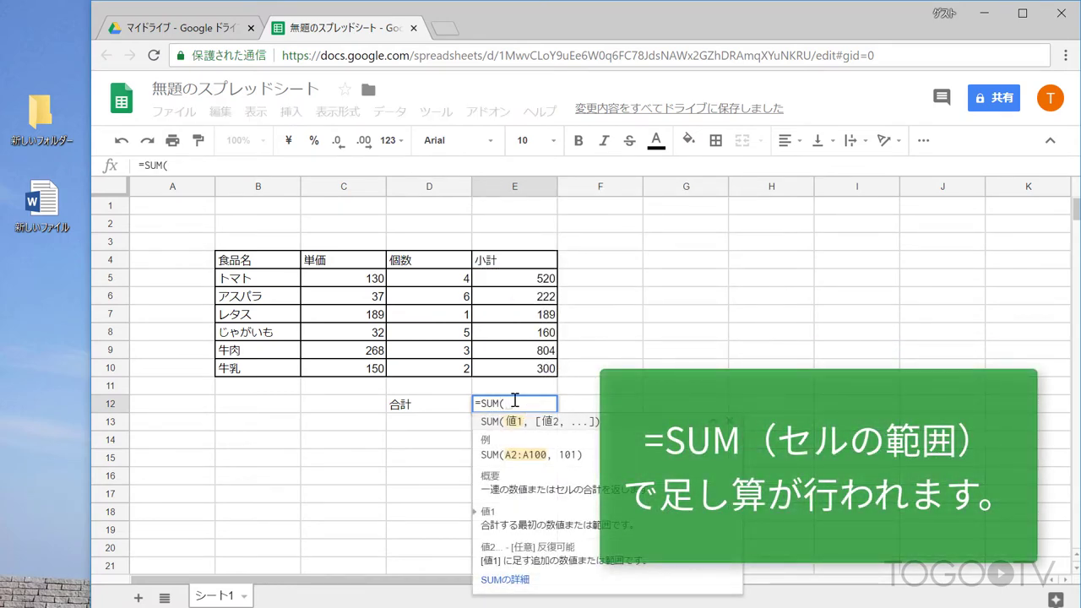
pyautogui.moveTo(506, 279); pyautogui.dragTo(516, 372)
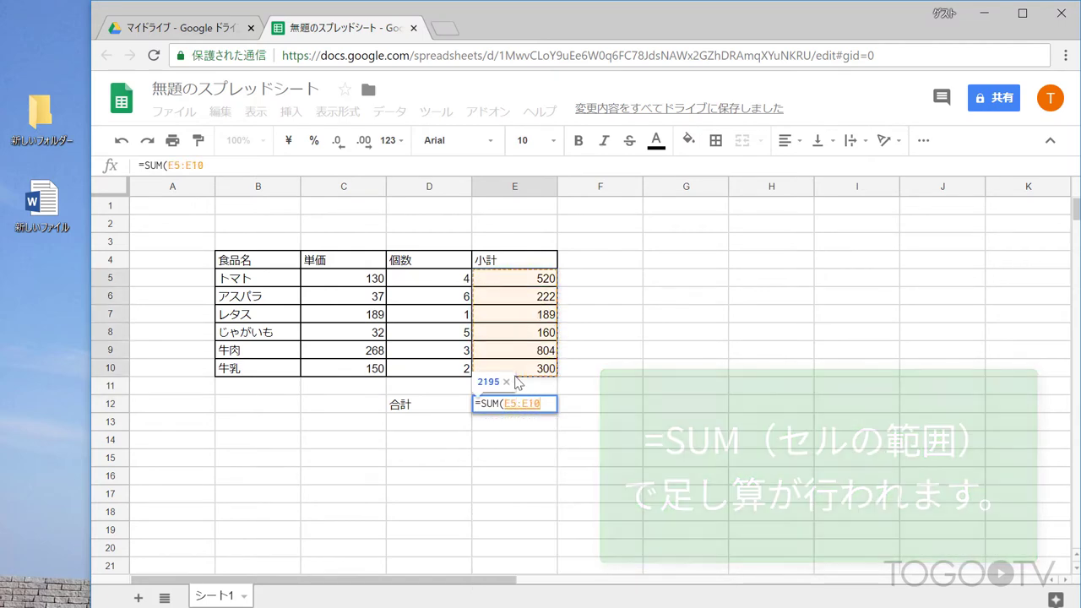
pyautogui.press('Return')
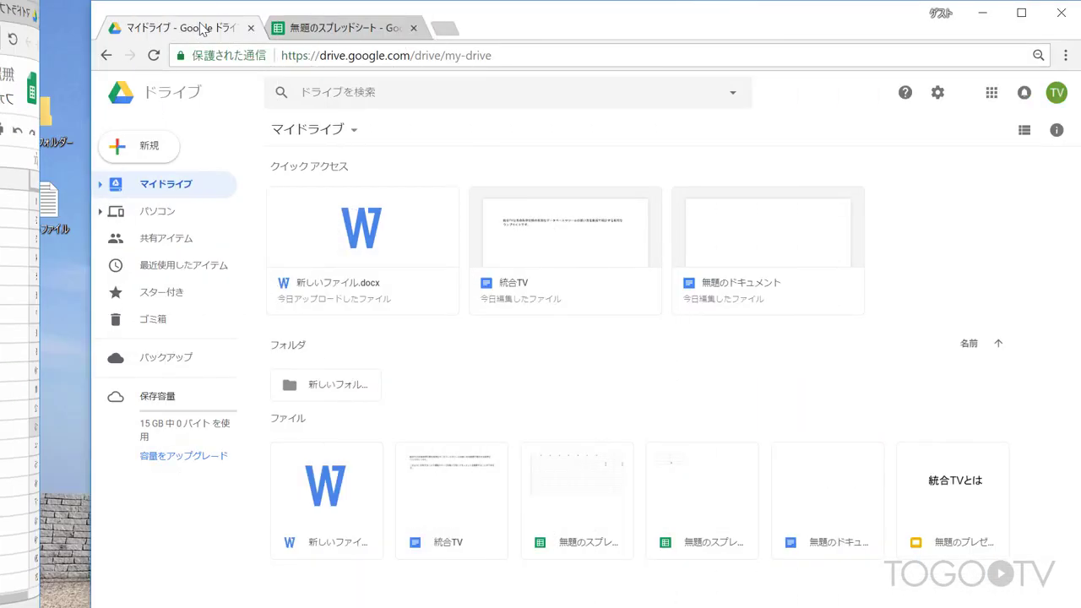
# Step: Create a new blank Googleスライド presentation from the マイドライブ menu
pyautogui.click(298, 132)
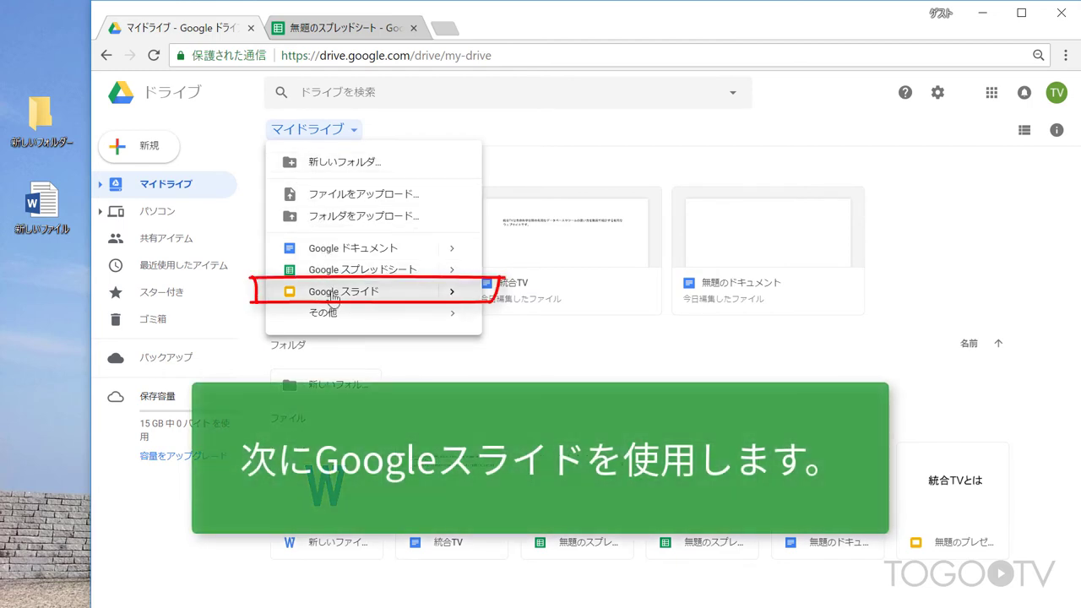
pyautogui.click(332, 294)
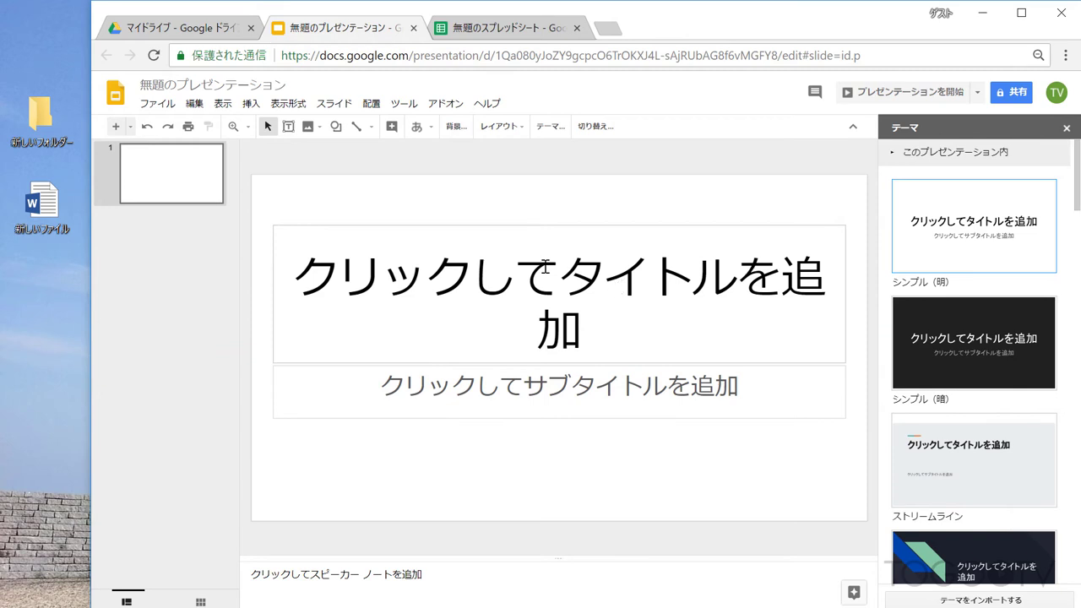
# Step: Add six new blank slides to the presentation
pyautogui.click(117, 129)
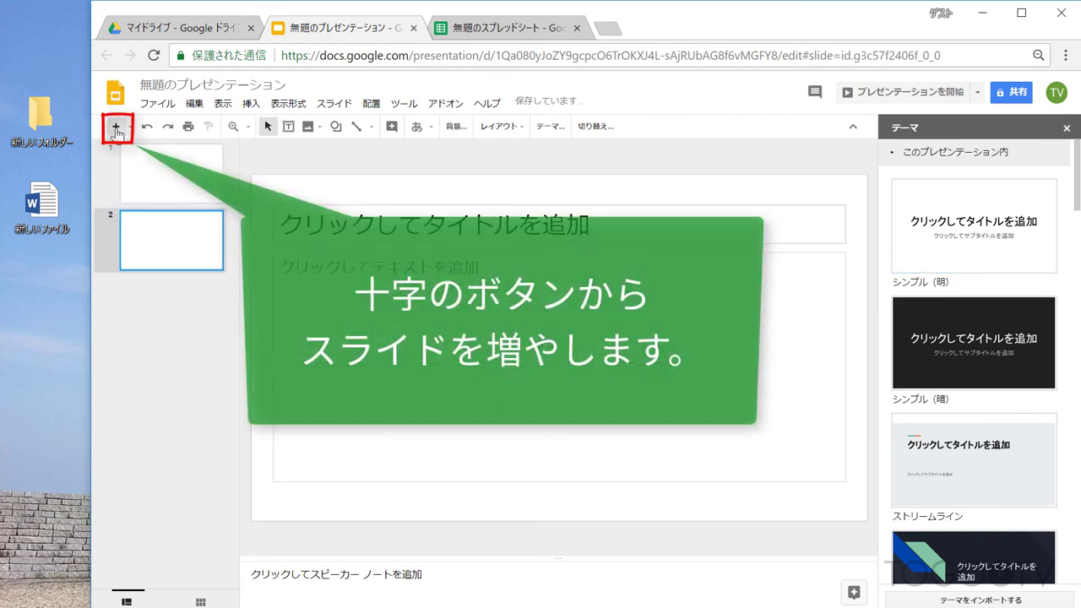
pyautogui.click(117, 128)
pyautogui.click(116, 128)
pyautogui.click(116, 128)
pyautogui.click(117, 129)
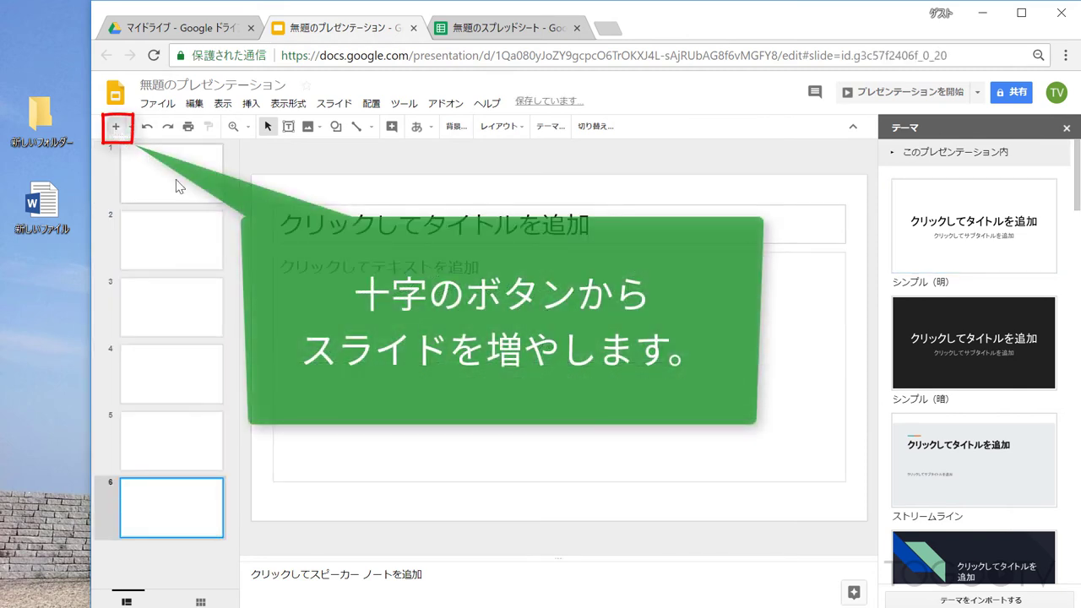
pyautogui.click(180, 186)
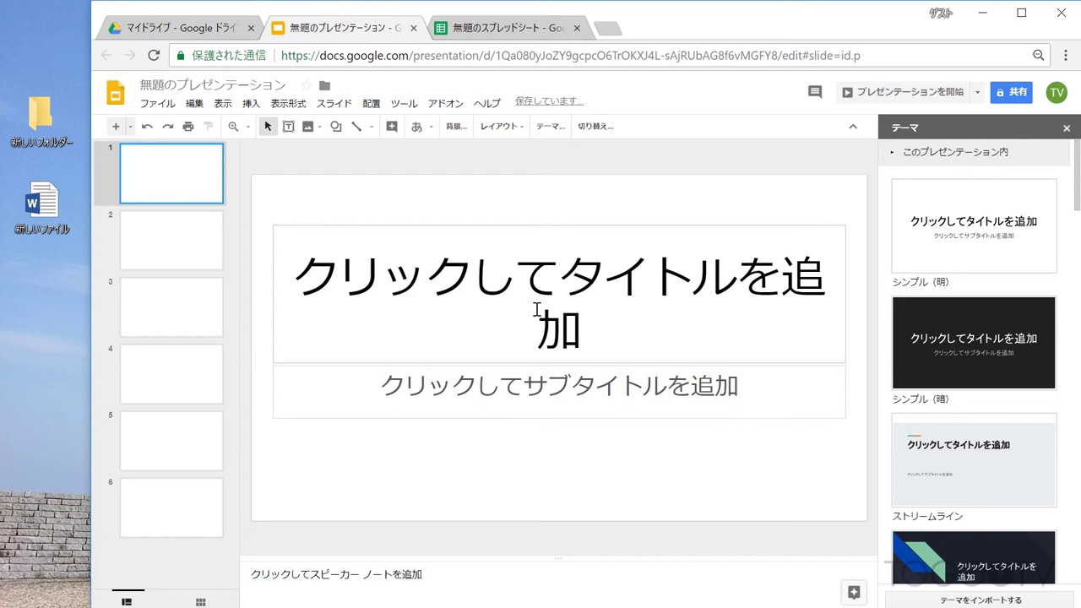
# Step: Title the first slide '統合TVについて' and go to slide 2
pyautogui.click(537, 310)
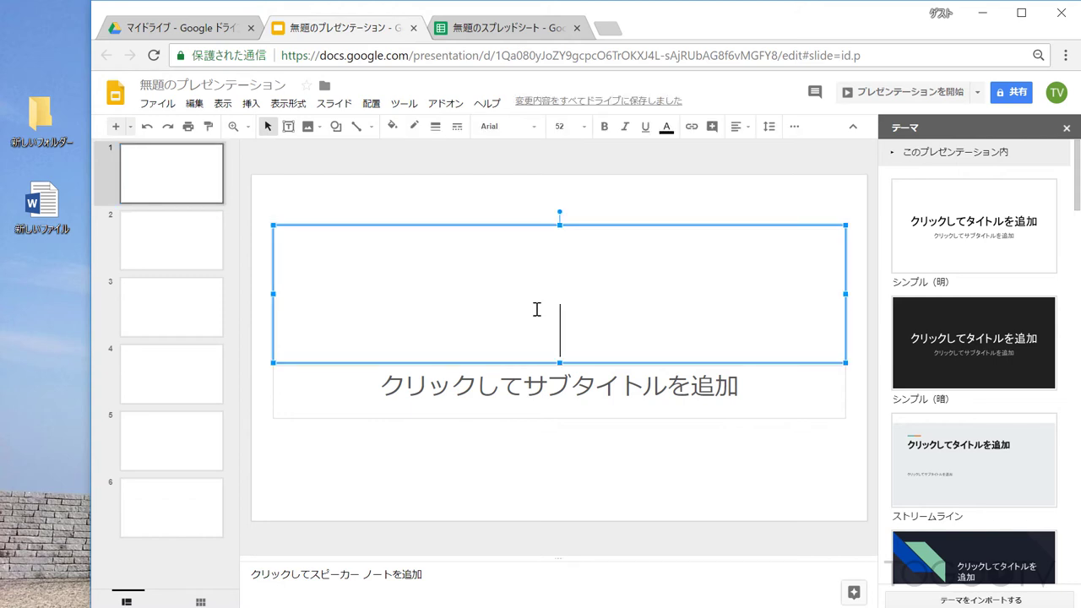
pyautogui.write('統合')
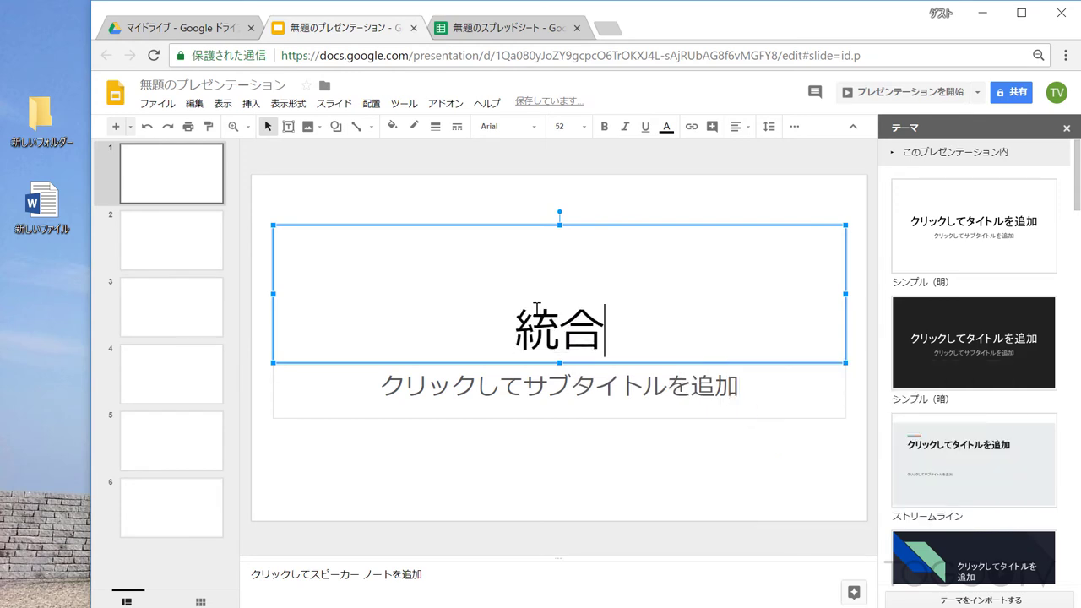
pyautogui.write('TVについて')
pyautogui.press('Return')
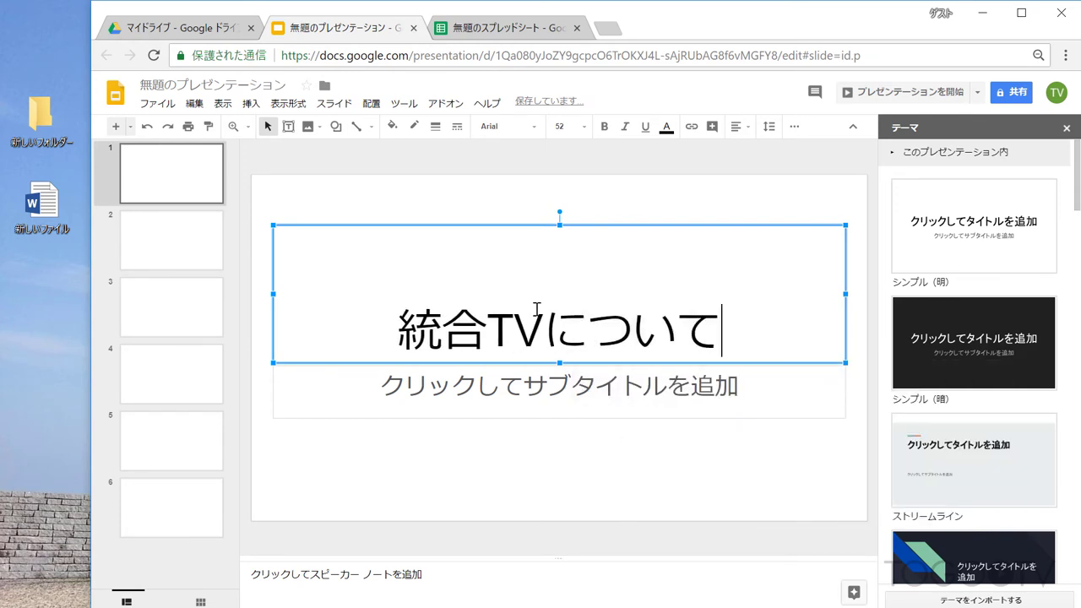
pyautogui.click(187, 245)
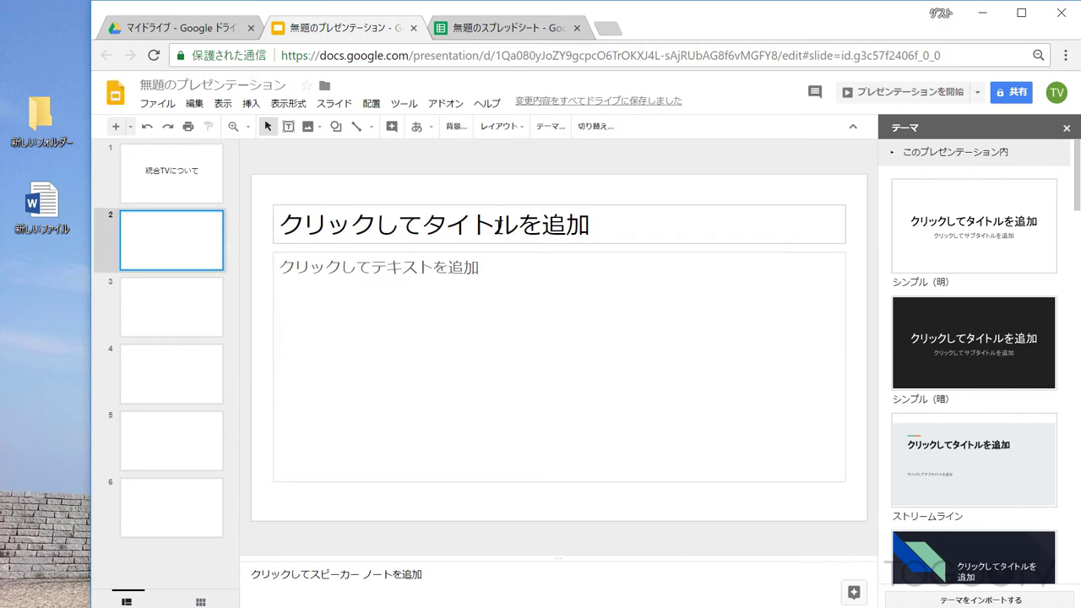
# Step: Type short titles on slides 2–5, the last reading 'ウェブサイトです。', then select slide 6
pyautogui.click(498, 225)
pyautogui.write('とうごう')
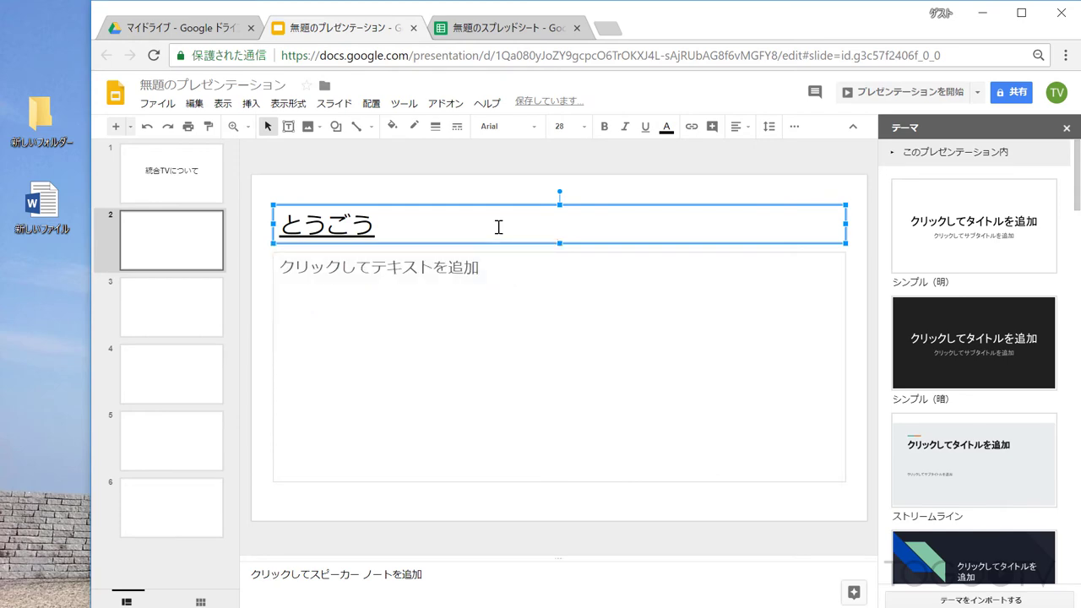
pyautogui.press('space')
pyautogui.press('Return')
pyautogui.press('Zenkaku_Hankaku')
pyautogui.write('TV')
pyautogui.press('Zenkaku_Hankaku')
pyautogui.write('ha')
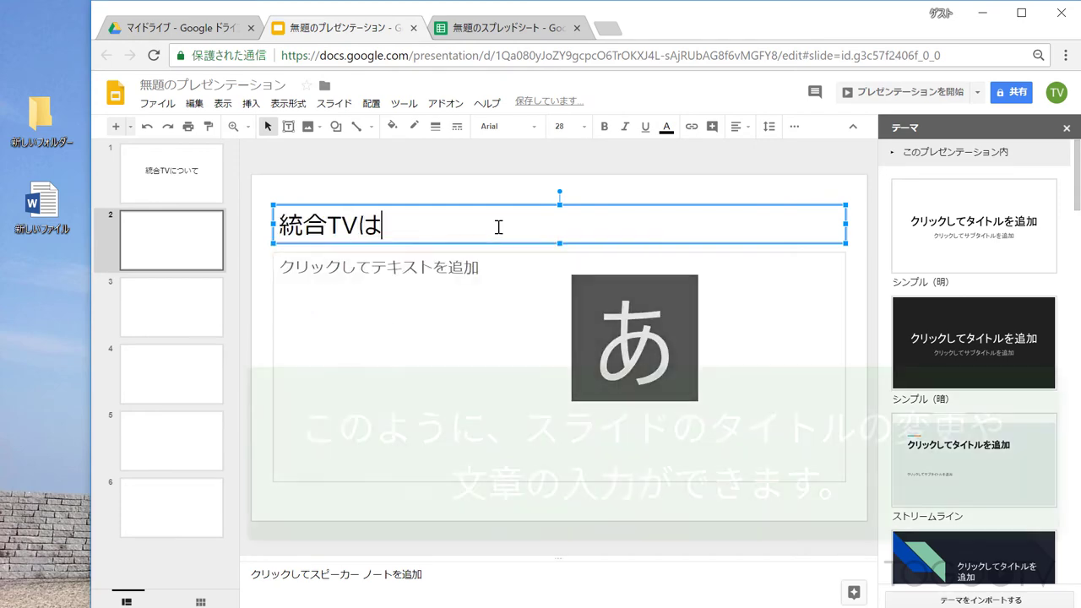
pyautogui.write('seimeikag')
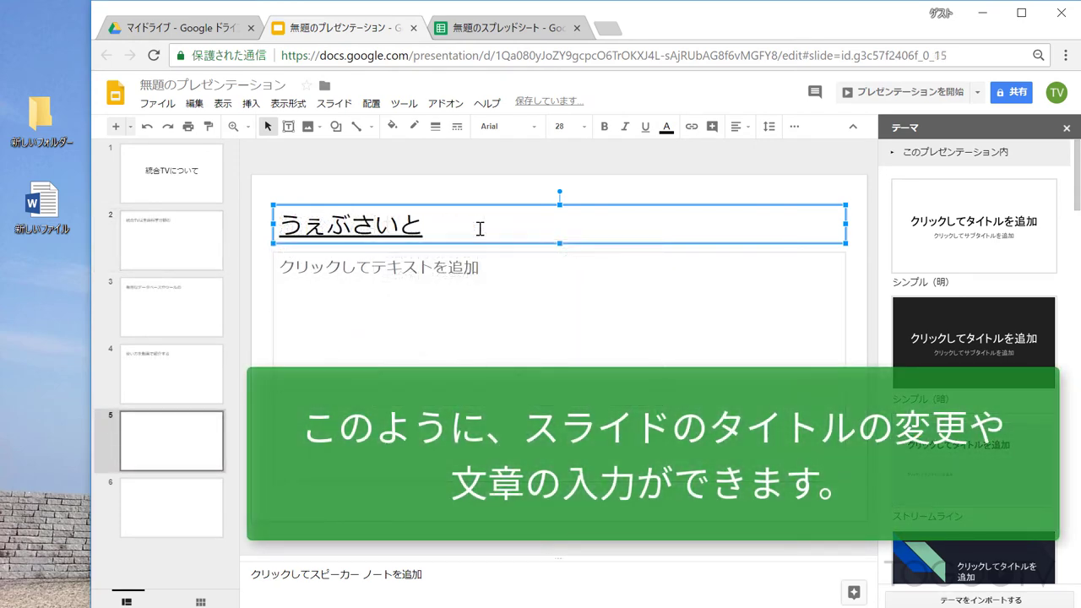
pyautogui.write('esu')
pyautogui.press('space')
pyautogui.press('Return')
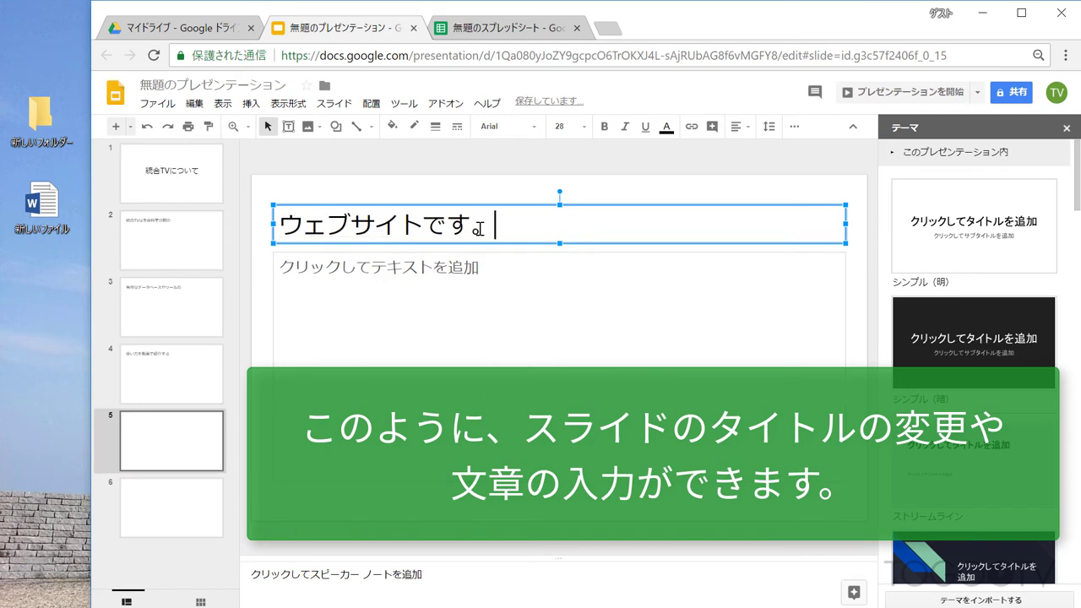
pyautogui.write('。')
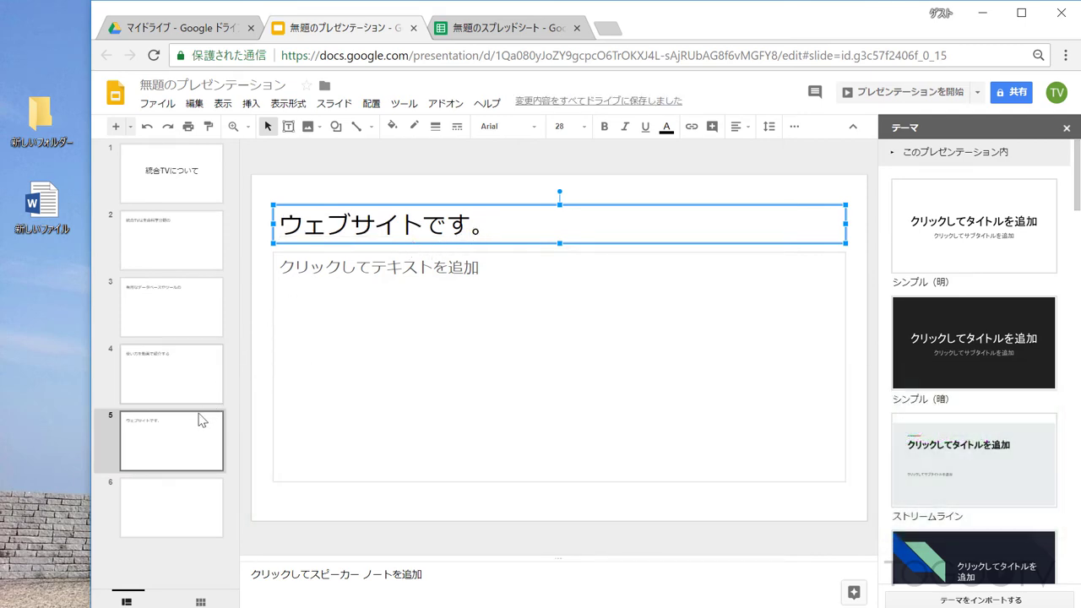
pyautogui.click(190, 506)
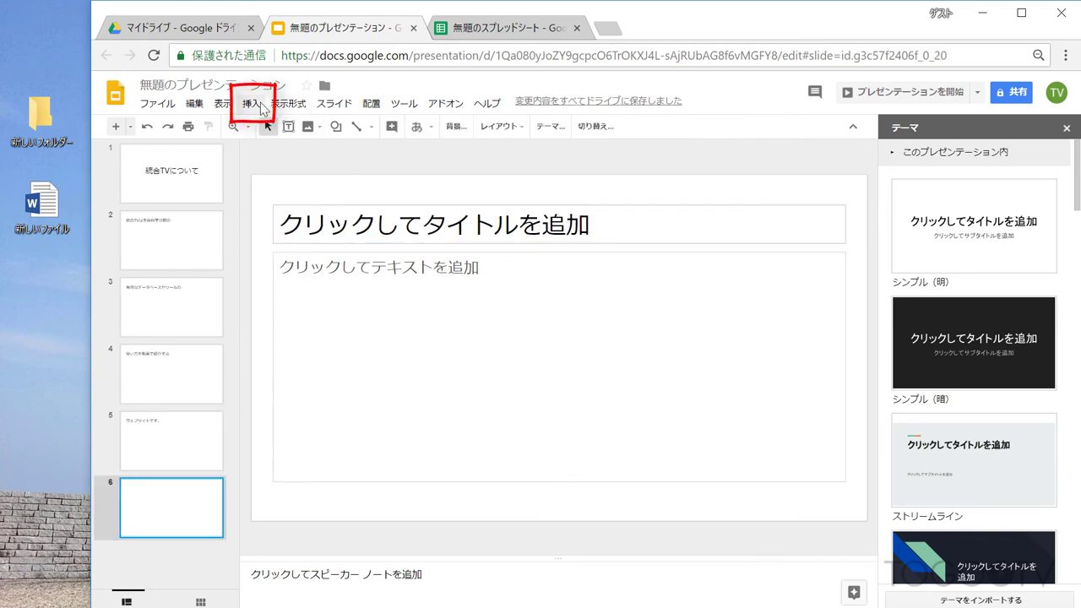
# Step: Draw a pie shape from 挿入 > 図形 near the centre of slide 6
pyautogui.click(258, 107)
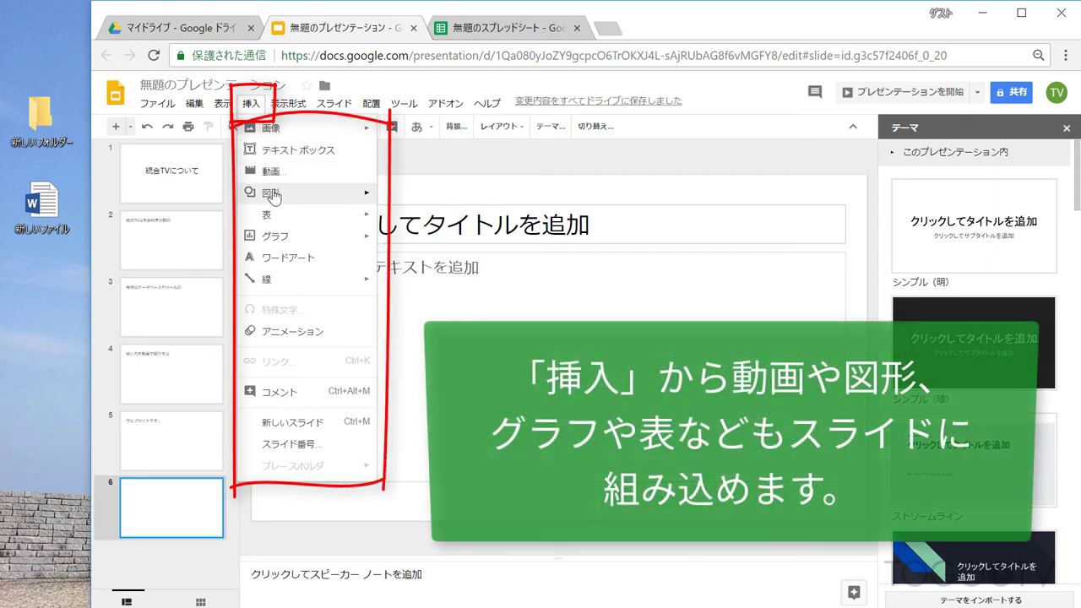
pyautogui.moveTo(273, 196)
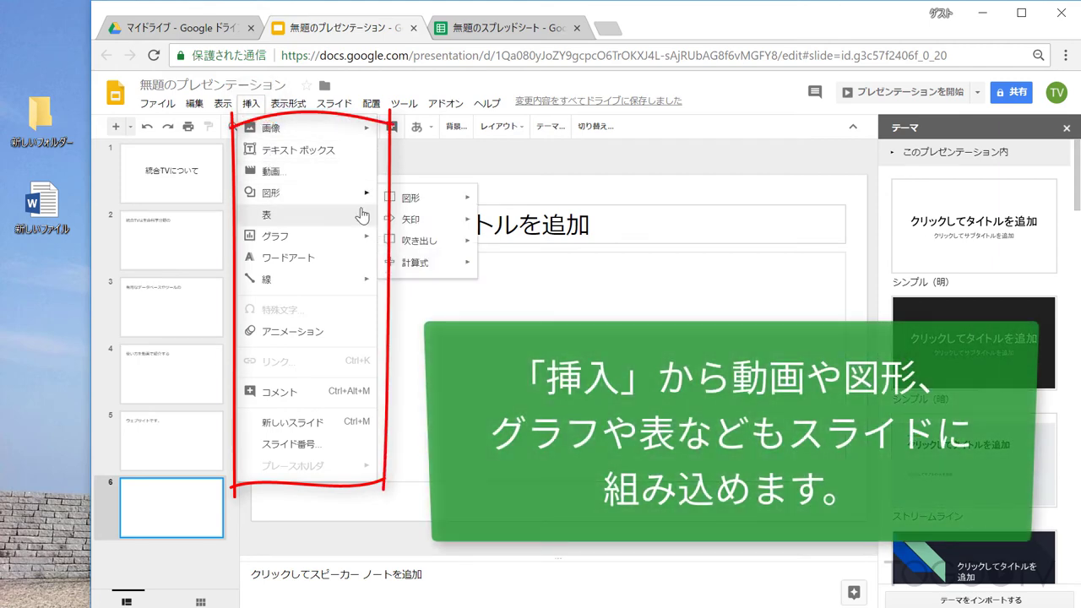
pyautogui.moveTo(423, 198)
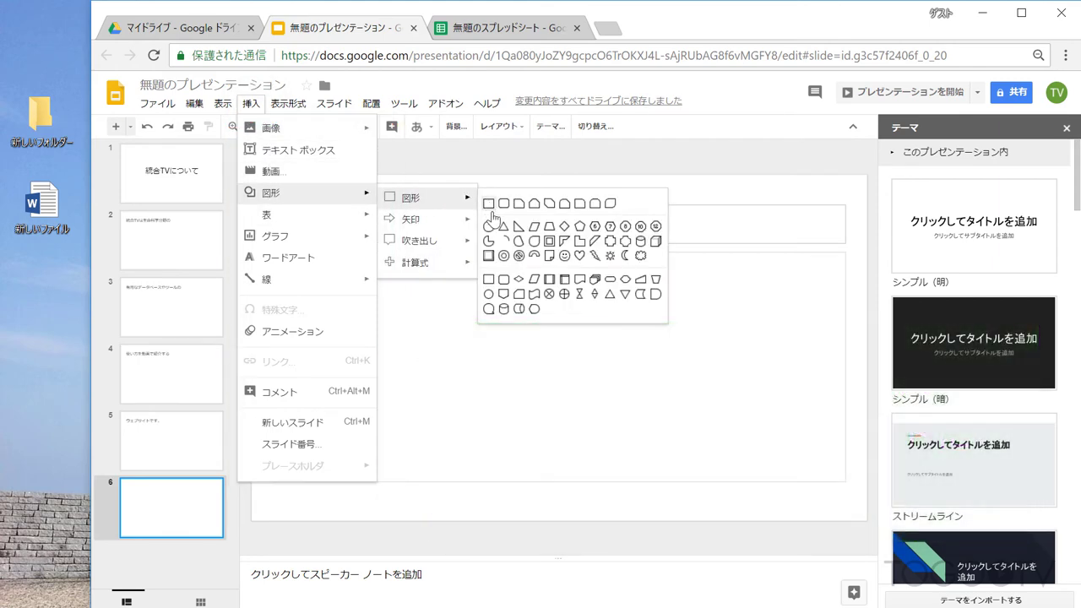
pyautogui.click(504, 242)
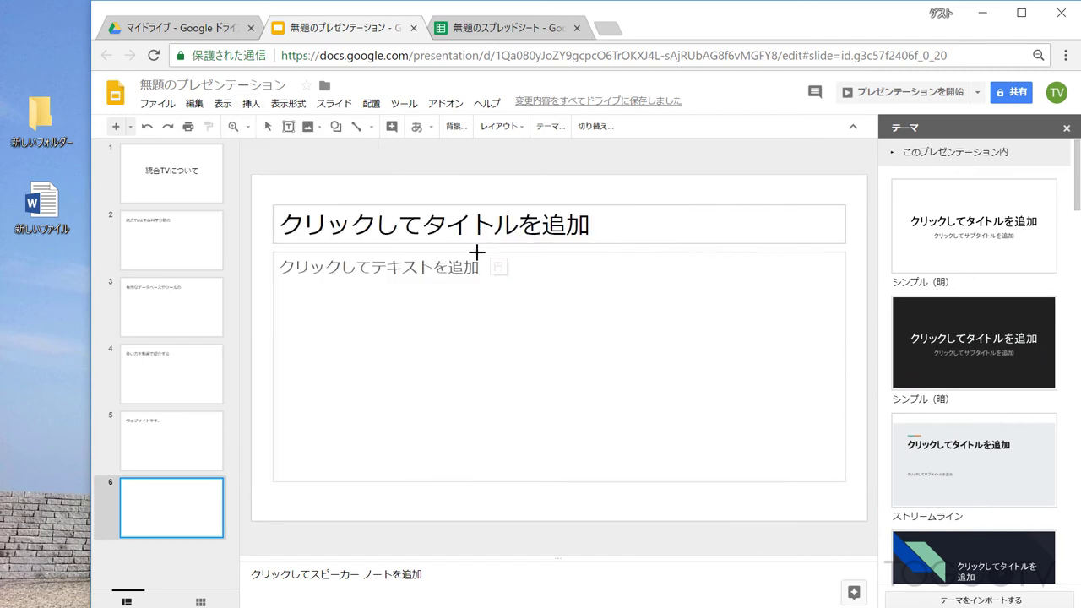
pyautogui.moveTo(458, 304); pyautogui.dragTo(573, 406)
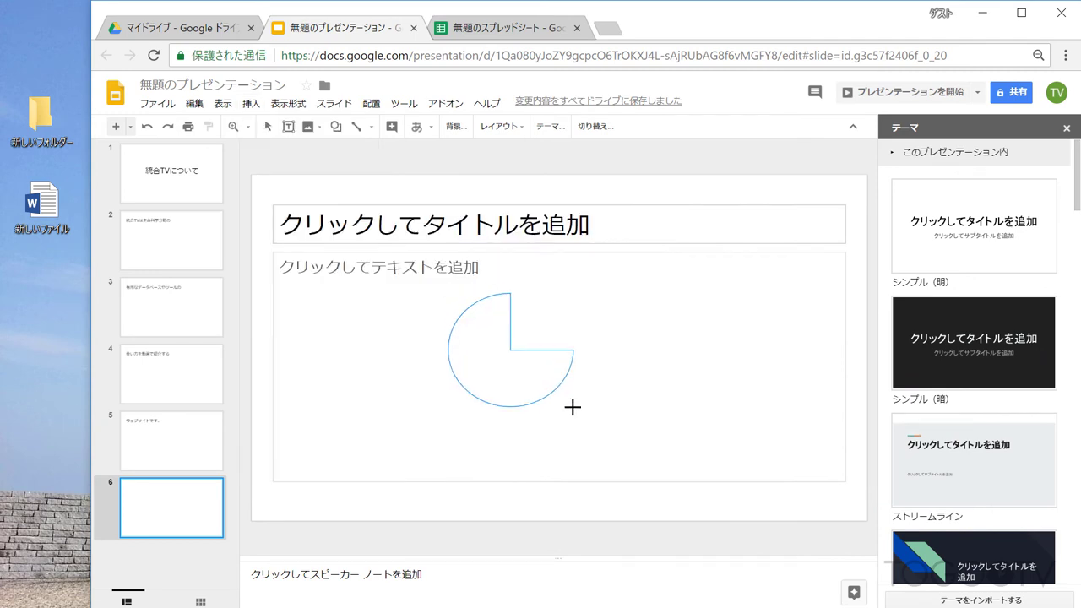
pyautogui.click(606, 358)
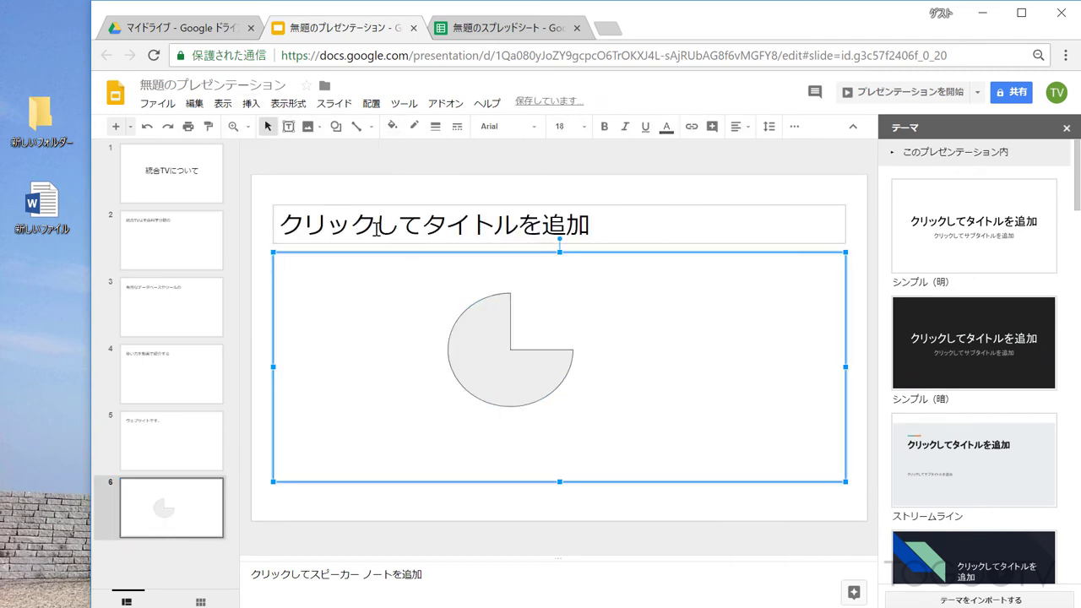
pyautogui.click(250, 103)
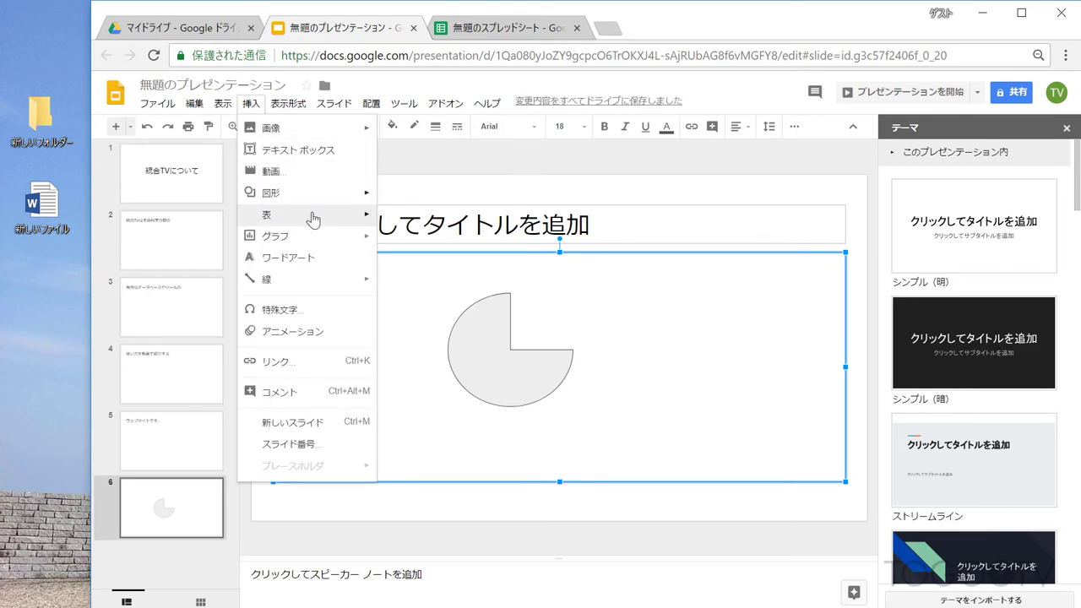
pyautogui.moveTo(317, 219)
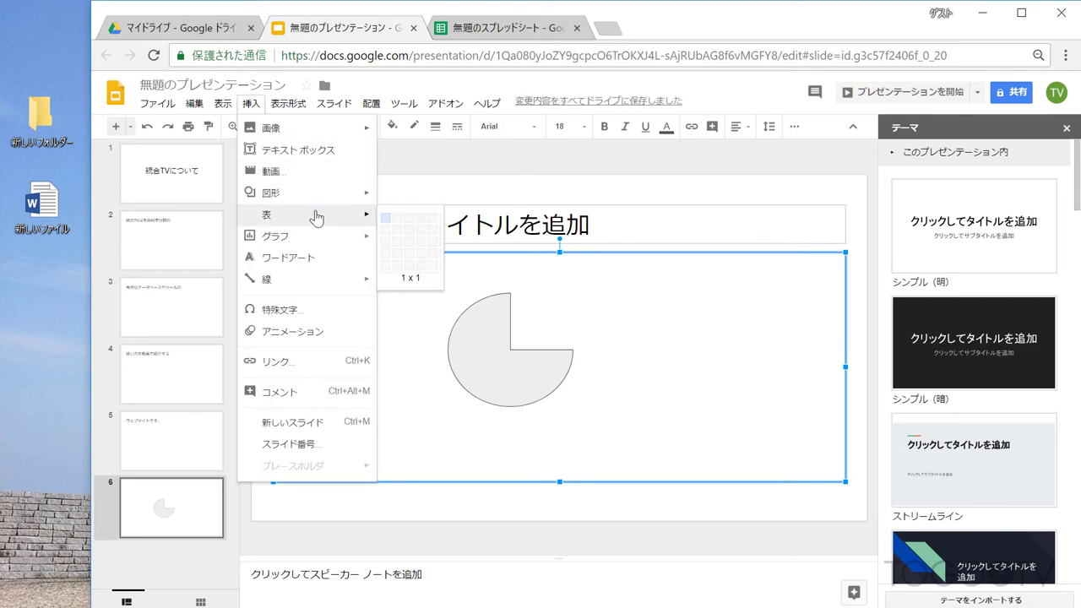
# Step: Insert a 2 x 3 table beneath the pie shape and move the pie left
pyautogui.click(402, 248)
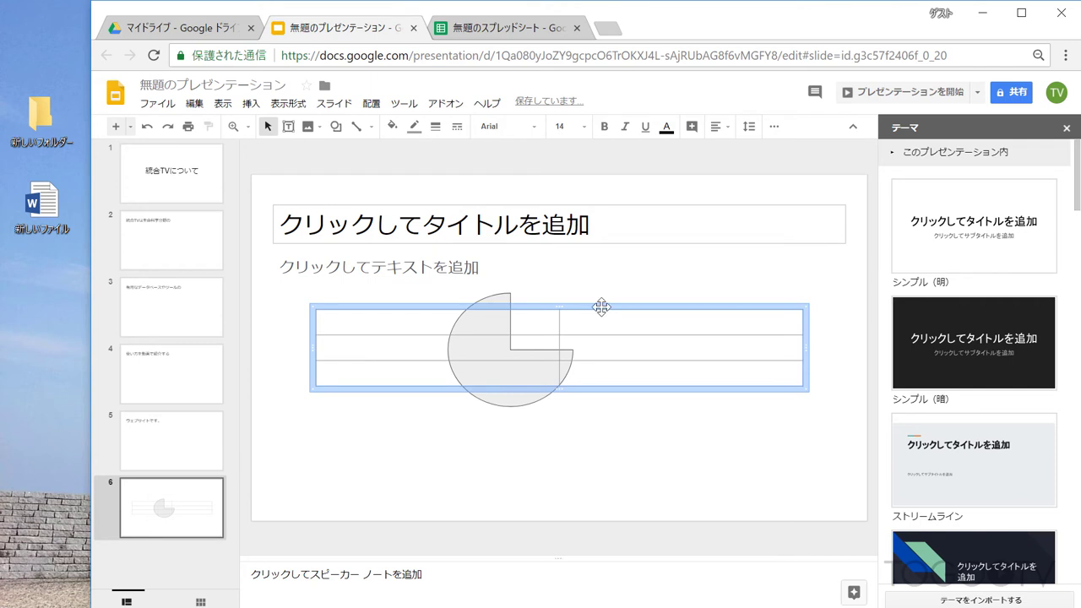
pyautogui.moveTo(602, 307); pyautogui.dragTo(594, 418)
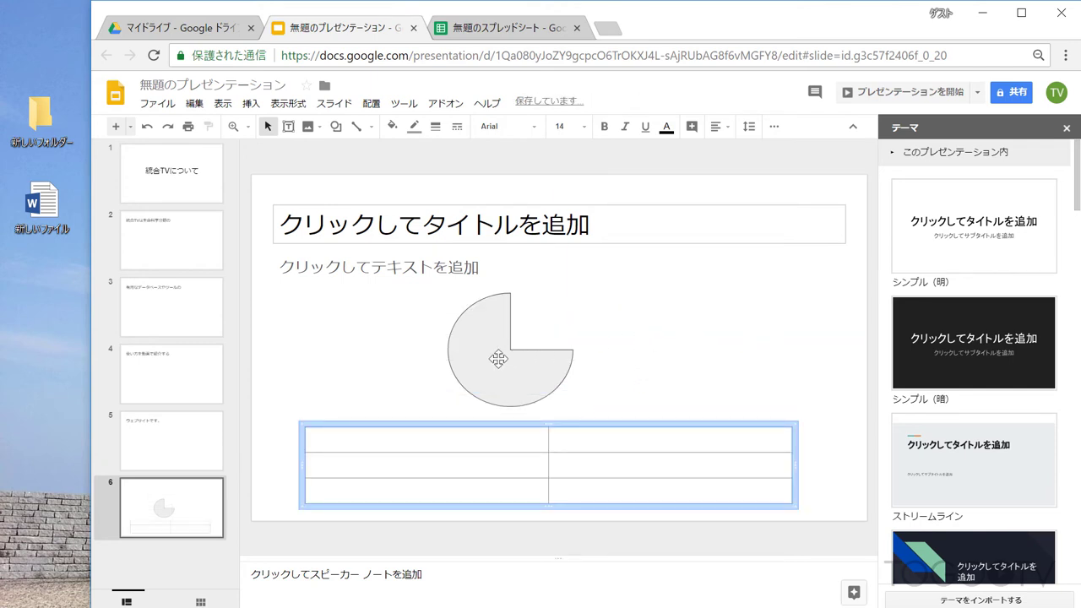
pyautogui.moveTo(499, 359); pyautogui.dragTo(346, 363)
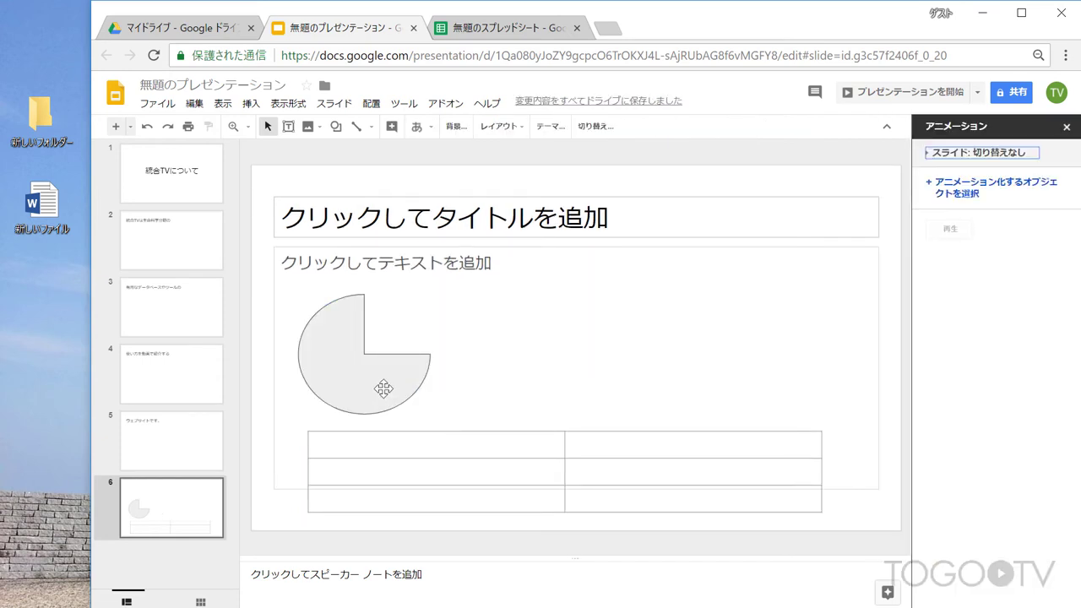
# Step: Give the pie shape a 左からスライドイン on-click animation and preview it
pyautogui.click(377, 386)
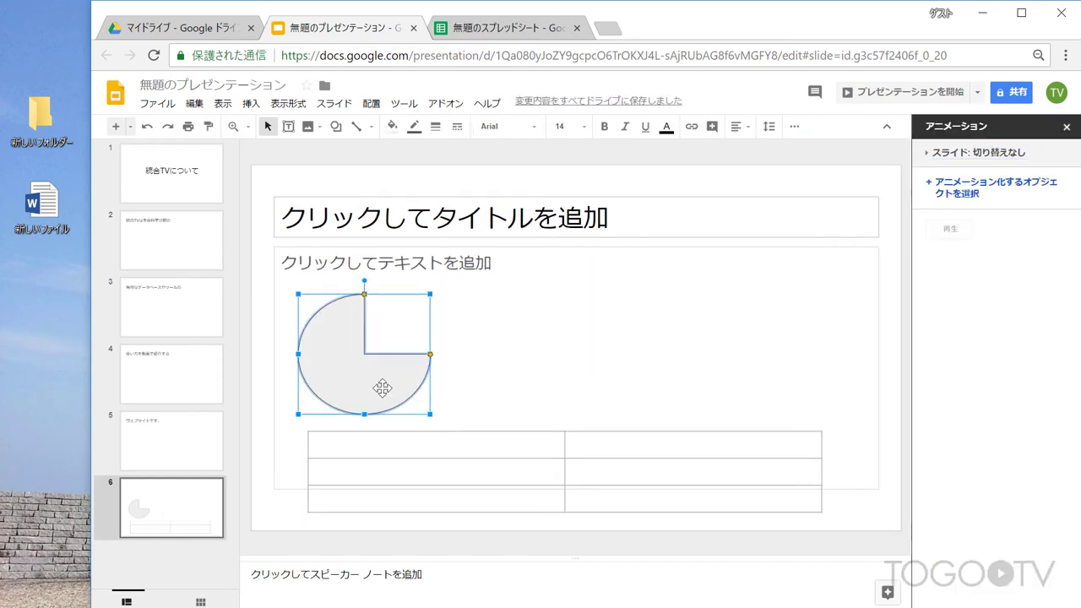
pyautogui.click(242, 104)
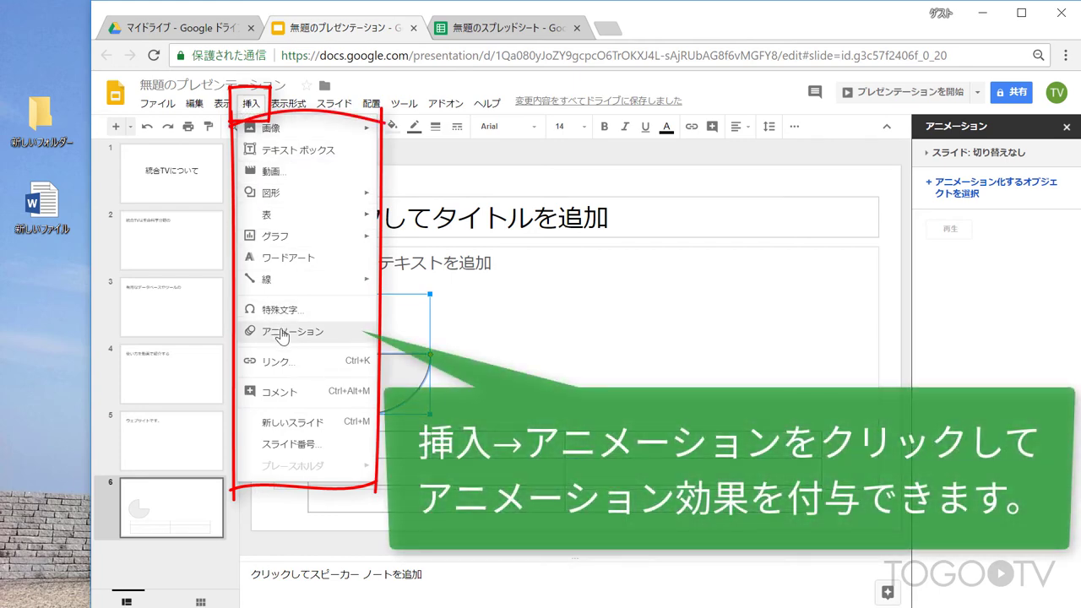
pyautogui.click(254, 332)
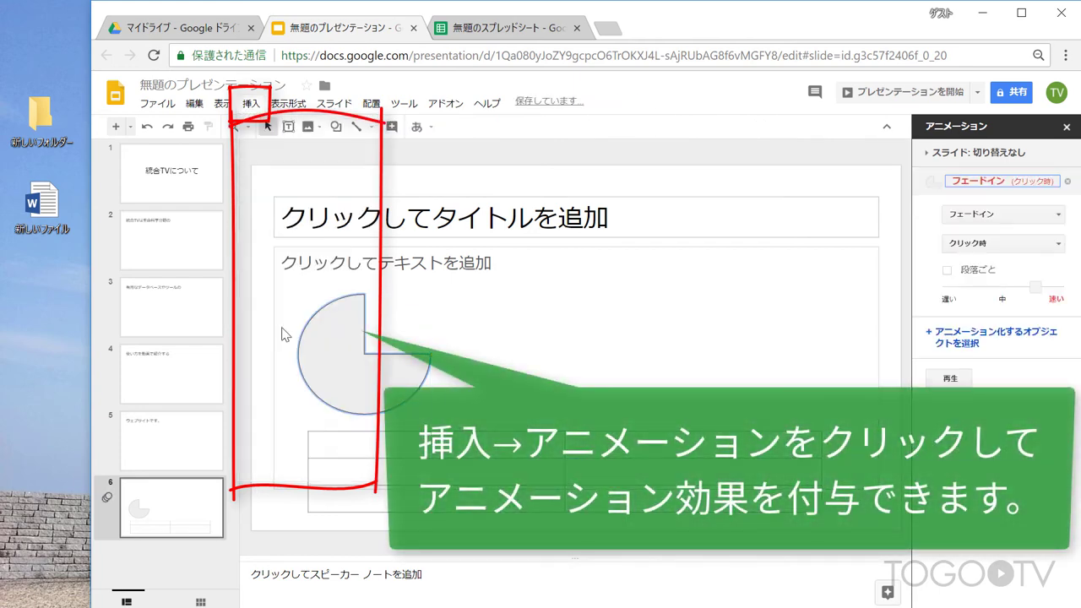
pyautogui.click(980, 214)
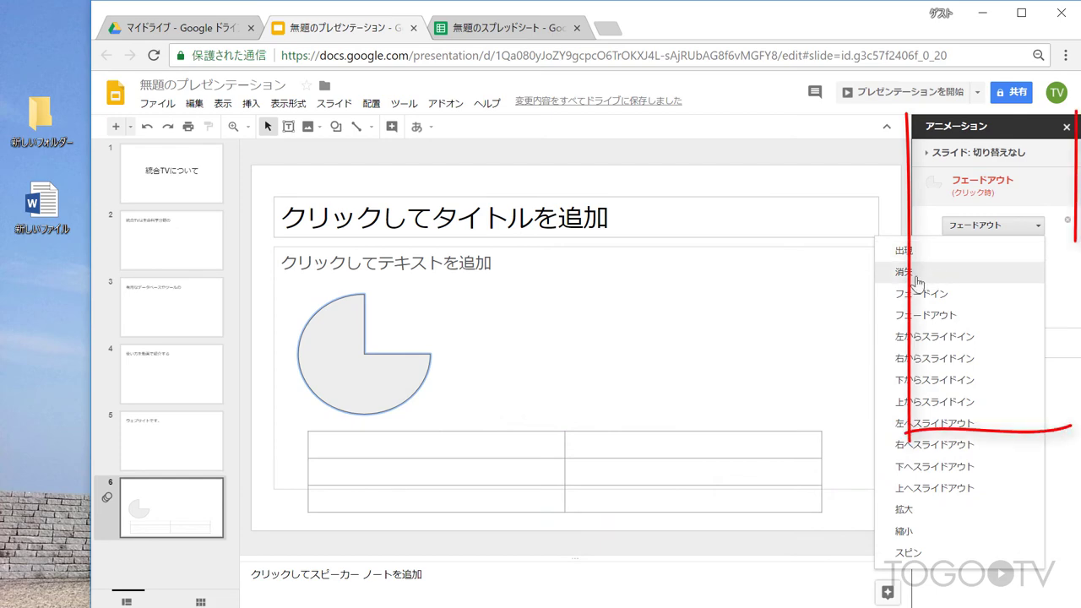
pyautogui.click(940, 341)
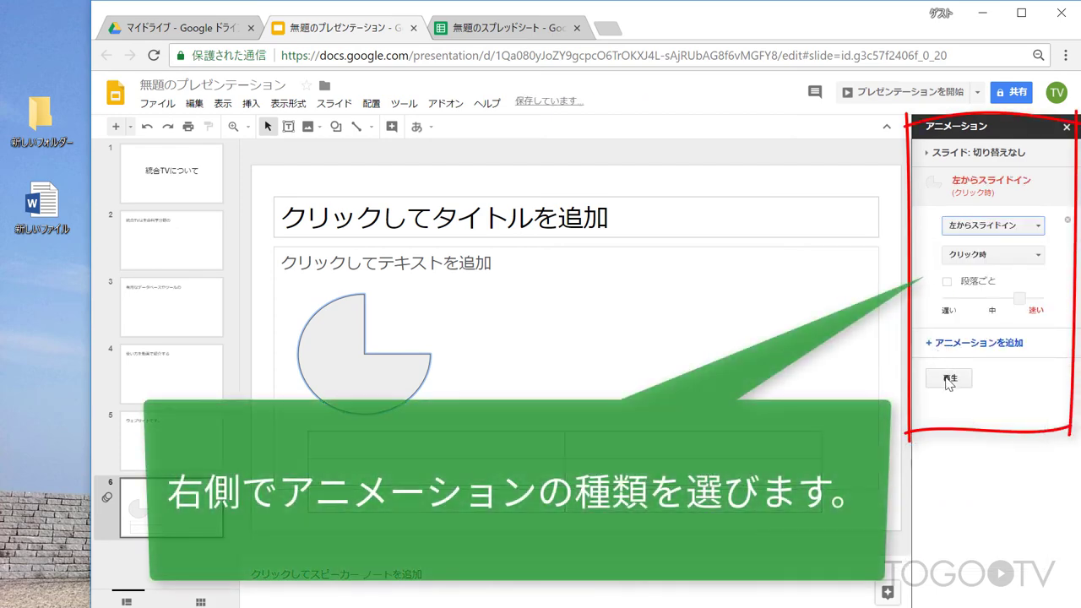
pyautogui.click(949, 348)
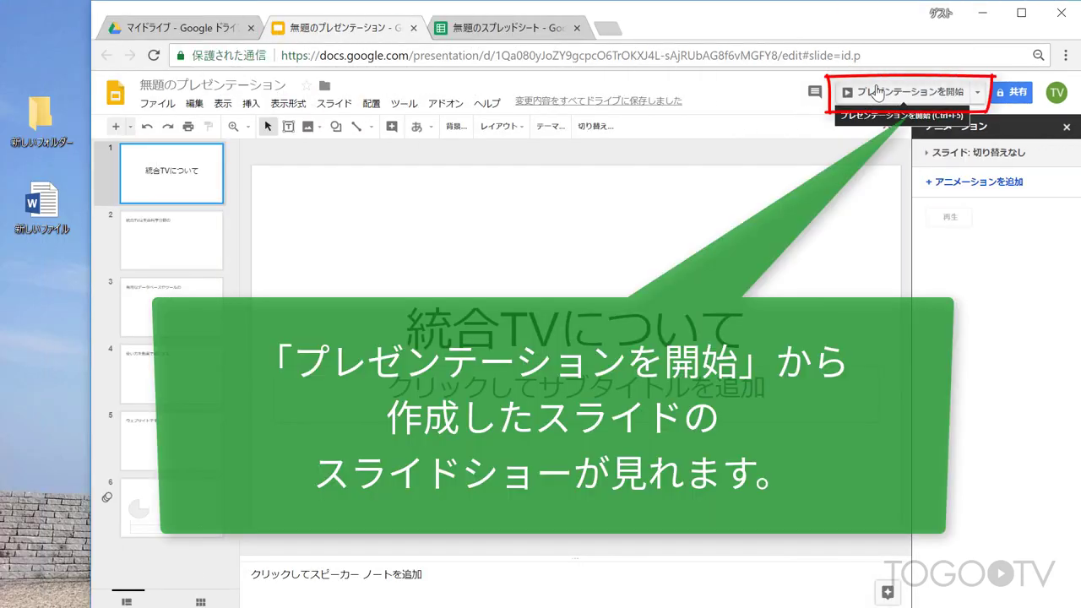
pyautogui.click(879, 91)
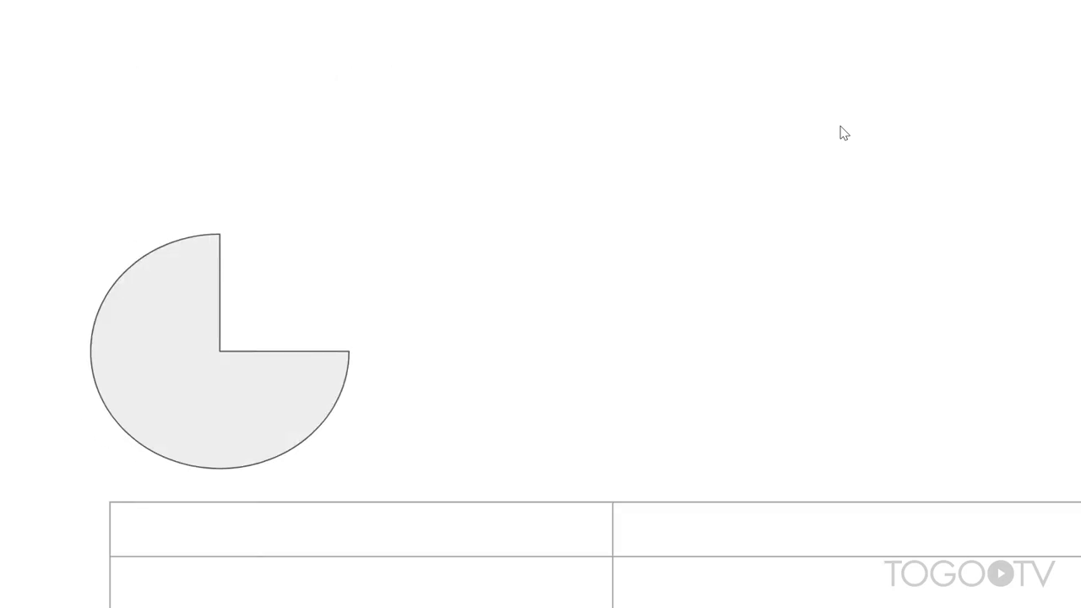
pyautogui.press('Escape')
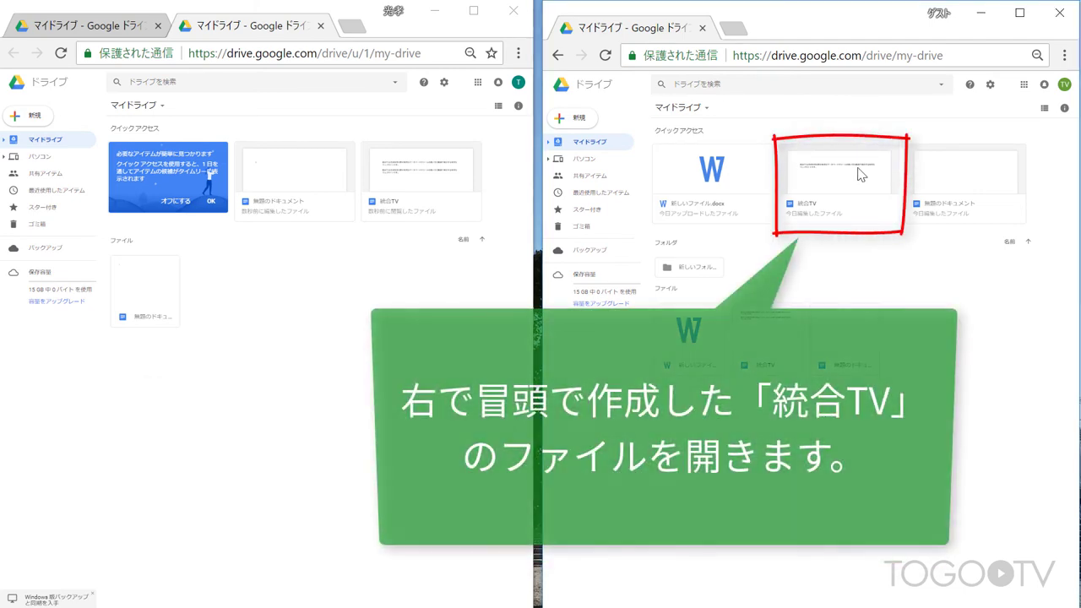
# Step: Open the 統合TV document in the right-hand browser window
pyautogui.click(861, 174)
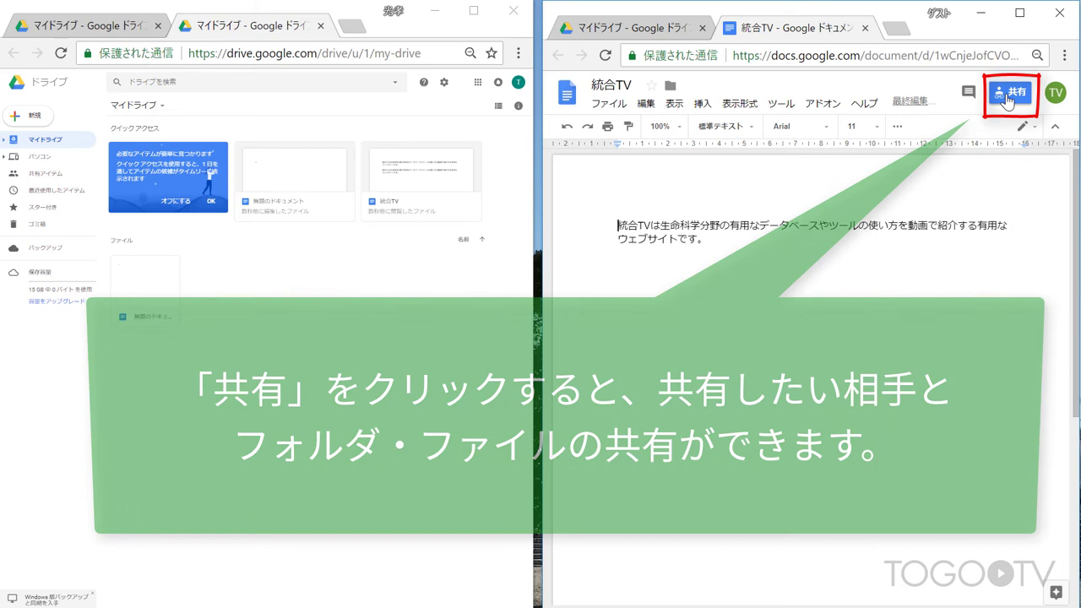
# Step: Share the 統合TV document with the other user's e-mail account via 共有
pyautogui.click(1008, 101)
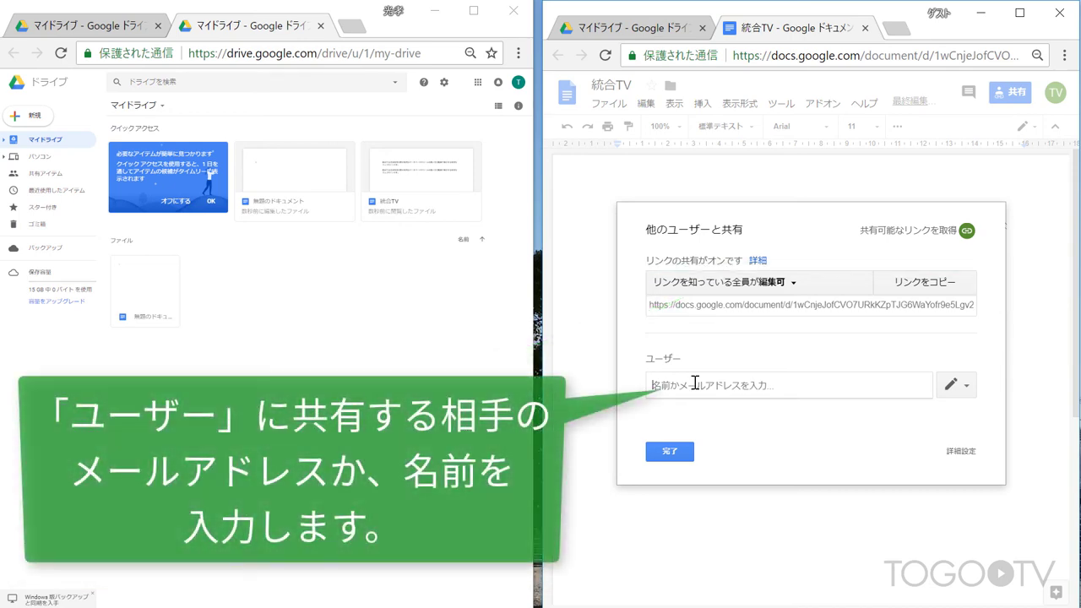
pyautogui.write('a')
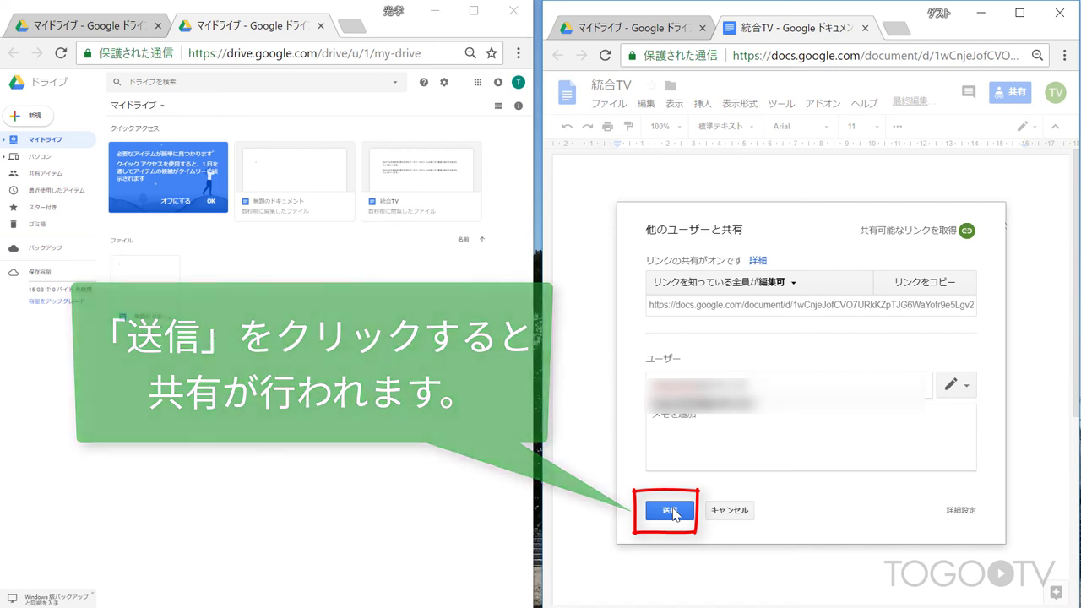
pyautogui.click(672, 513)
pyautogui.click(671, 512)
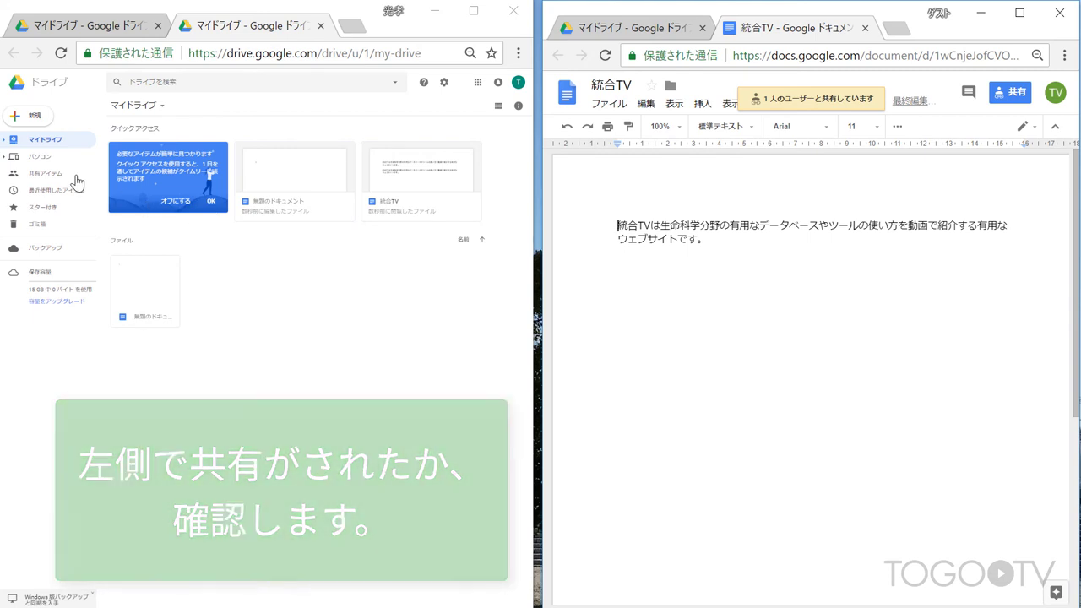
# Step: Open the shared 統合TV document from 共有アイテム and click its empty third line
pyautogui.click(57, 176)
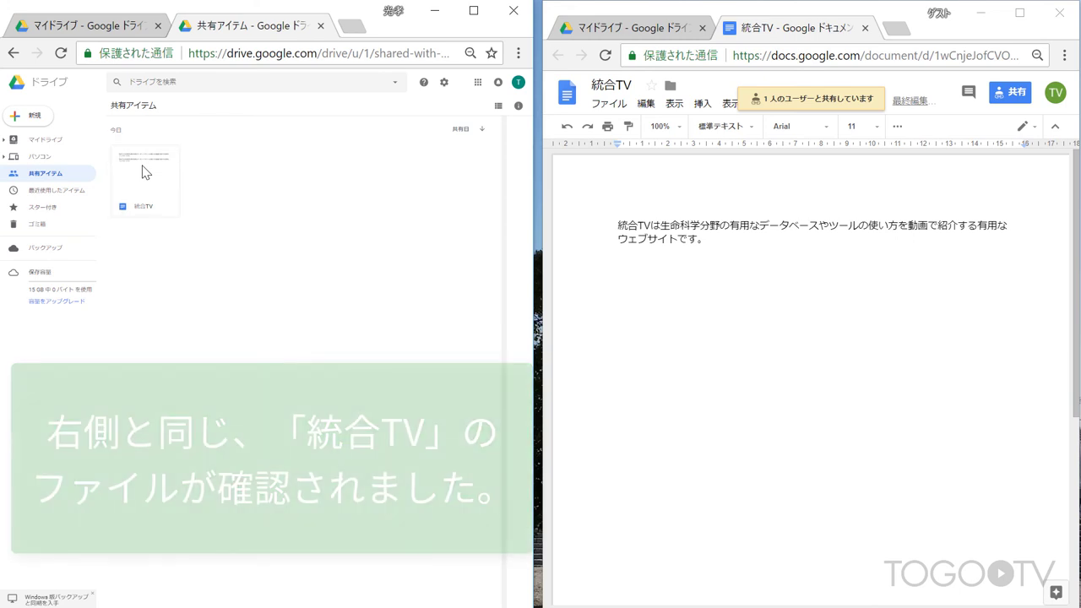
pyautogui.doubleClick(145, 172)
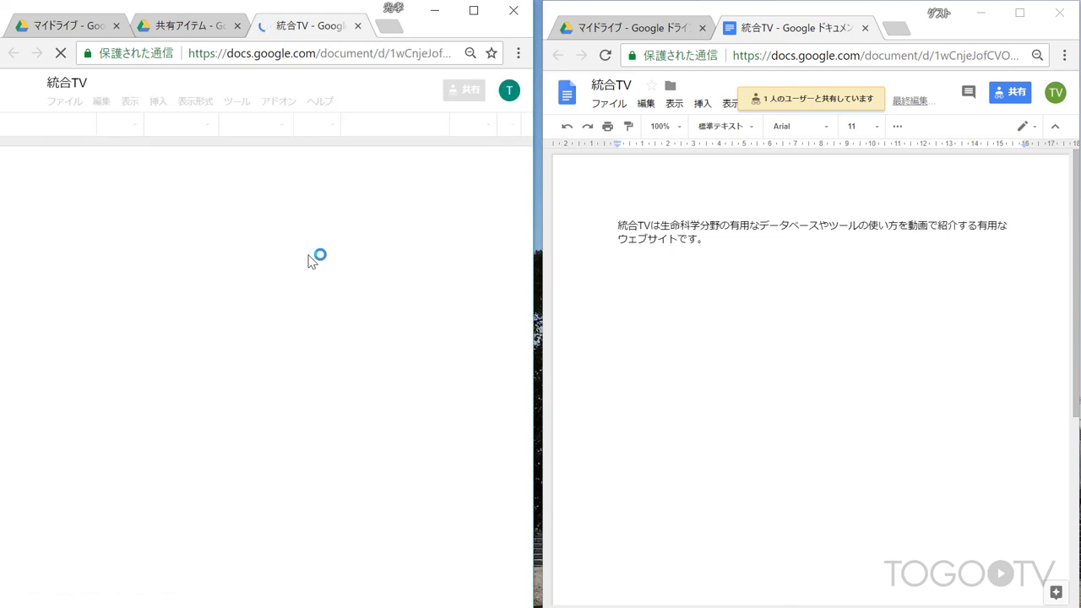
pyautogui.click(750, 257)
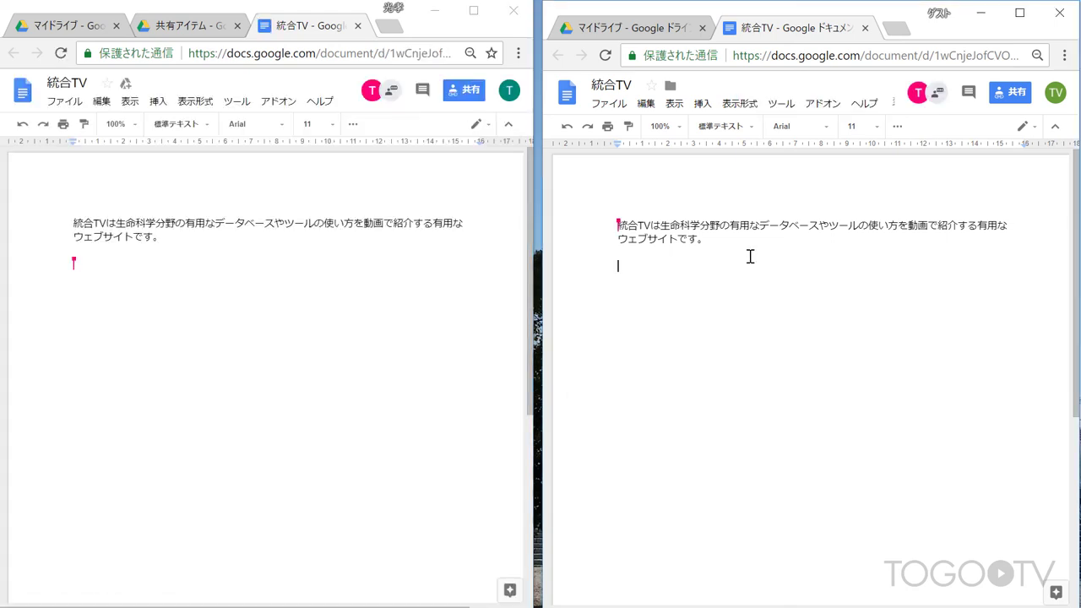
# Step: Type 'このように共有することで複数のページを跨いで' on the empty third line
pyautogui.write('このように')
pyautogui.press('Return')
pyautogui.write('きょうゆう')
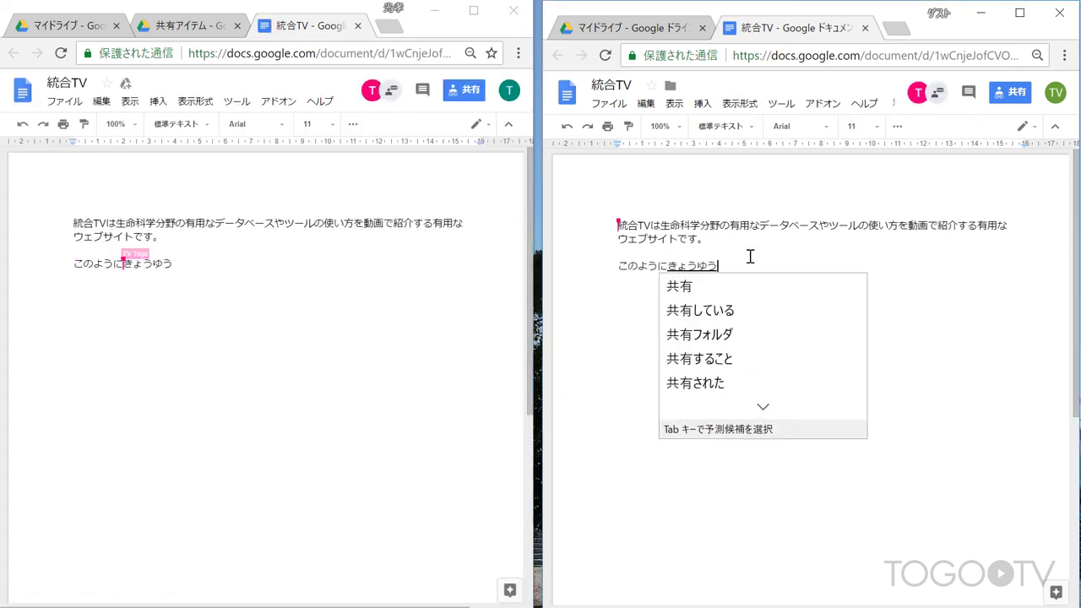
pyautogui.write('することで')
pyautogui.press('space')
pyautogui.press('Return')
pyautogui.write('ふくすうの')
pyautogui.press('space')
pyautogui.press('Return')
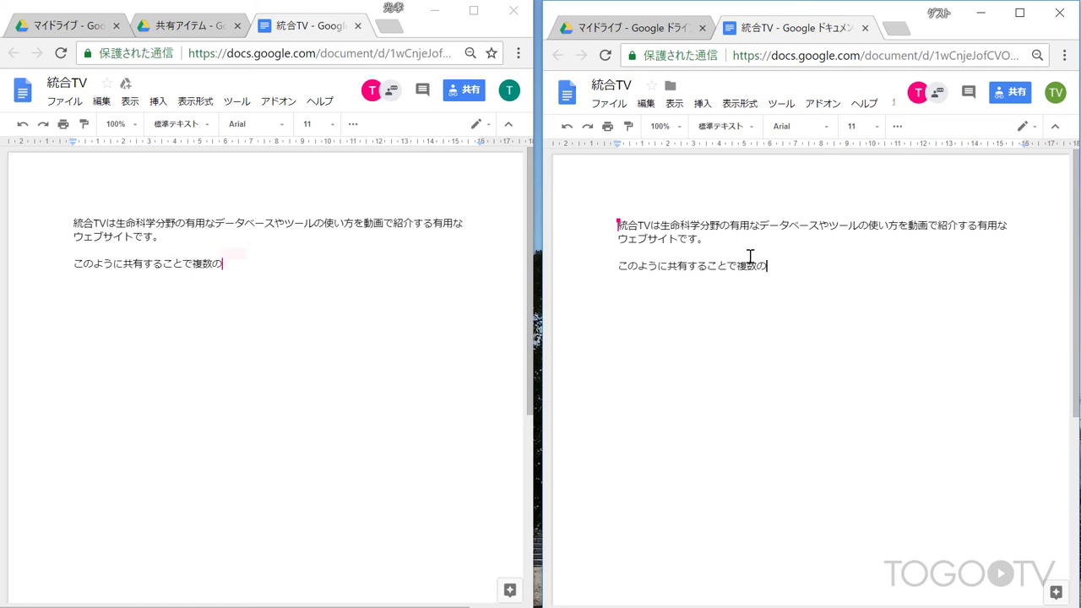
pyautogui.write('ぺーじw')
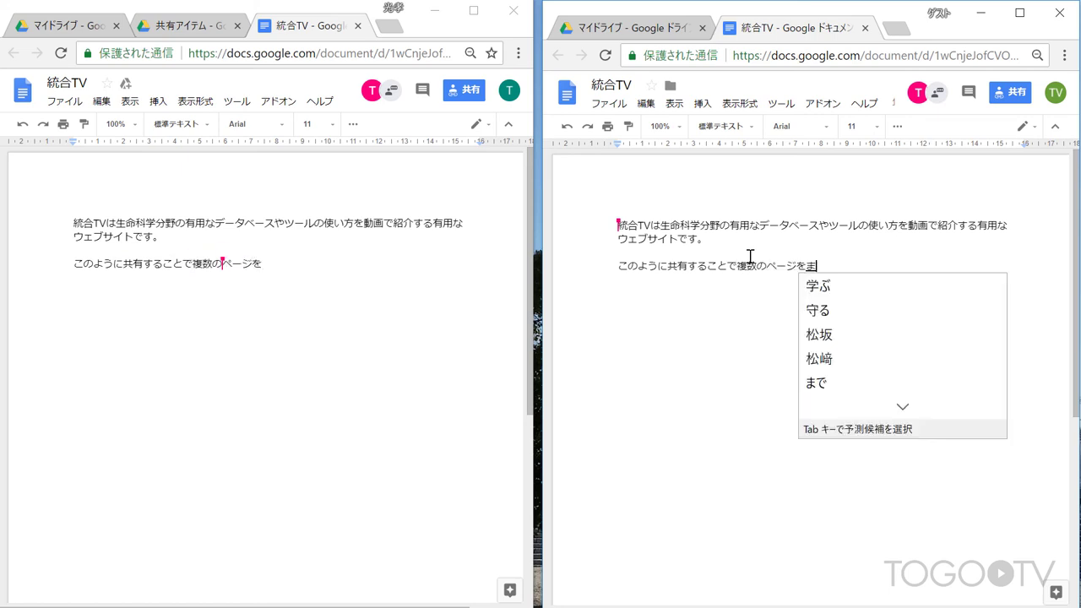
pyautogui.write('をまたいで')
pyautogui.press('space')
pyautogui.press('space')
pyautogui.press('Return')
# Step: Finish the sentence with '同じドキュメントを閲覧することができます。' and select the paragraph
pyautogui.write('おなじ')
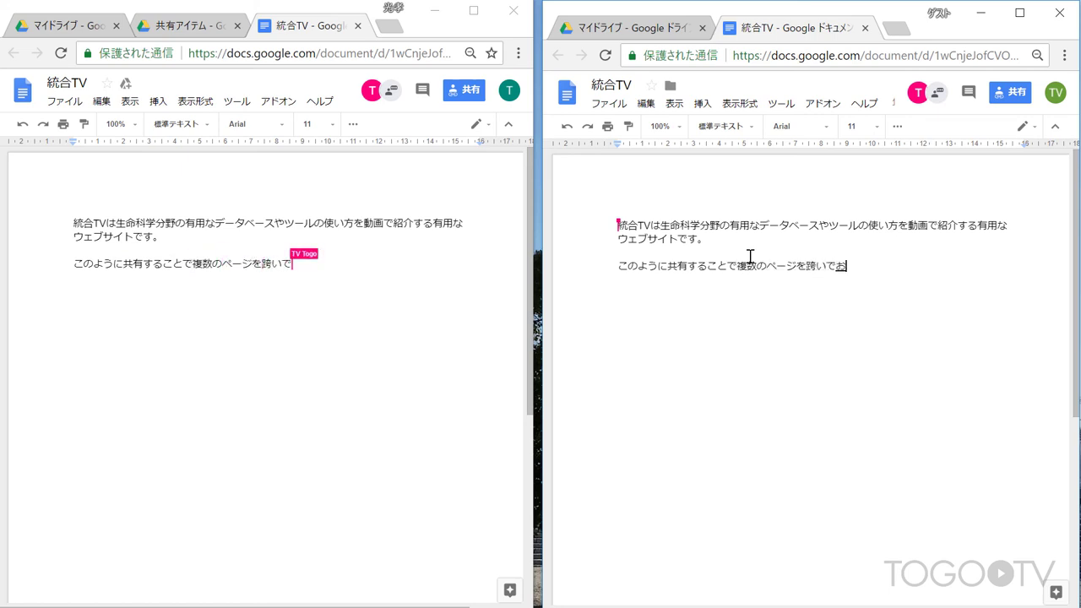
pyautogui.press('space')
pyautogui.press('Return')
pyautogui.write('どきゅめんと')
pyautogui.press('space')
pyautogui.write('を')
pyautogui.press('Return')
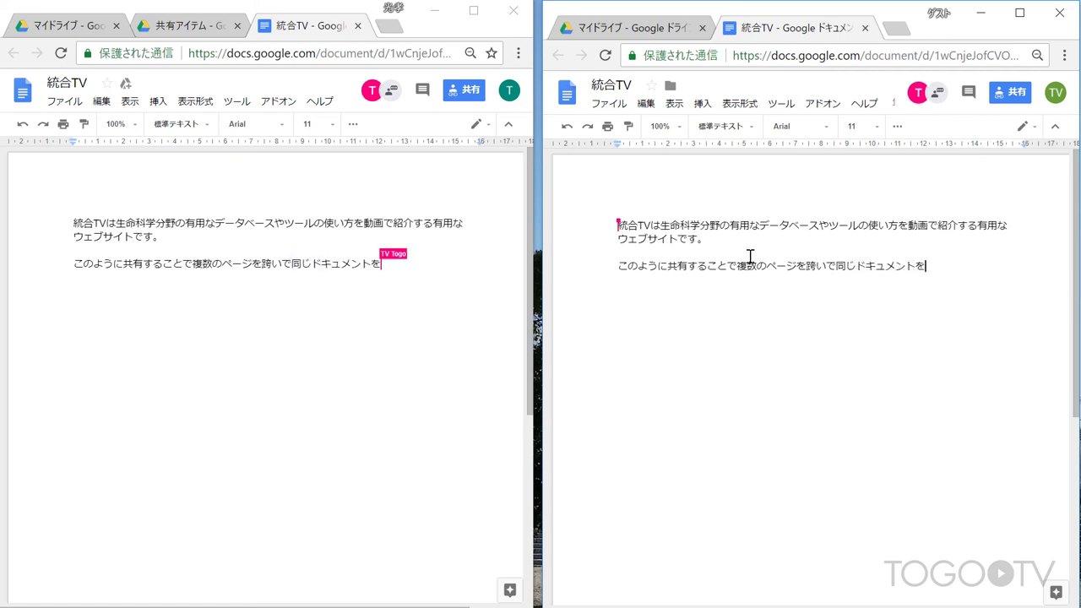
pyautogui.write('えつらんすることが')
pyautogui.press('Return')
pyautogui.write('できます。')
pyautogui.press('Return')
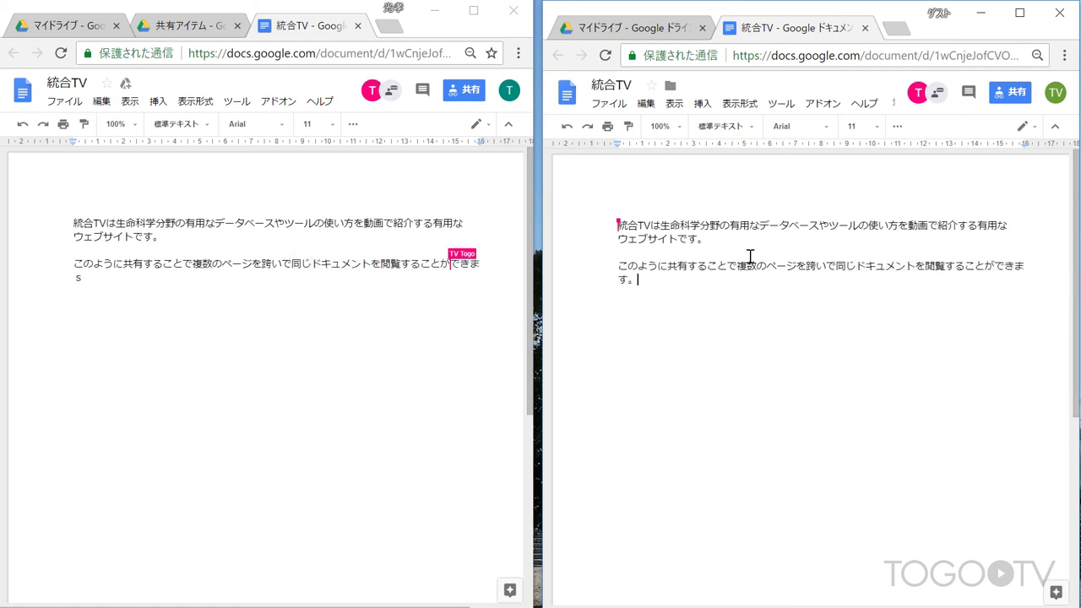
pyautogui.moveTo(619, 266); pyautogui.dragTo(636, 279)
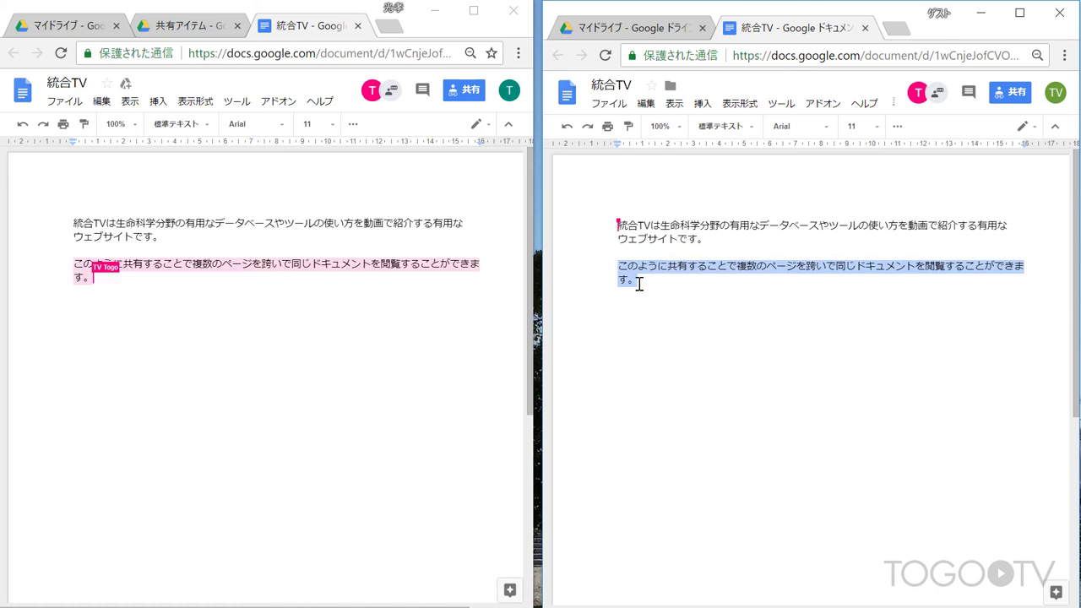
# Step: Post the comment 'コメントをする、' on the selected new paragraph, then mark it resolved
pyautogui.rightClick(650, 267)
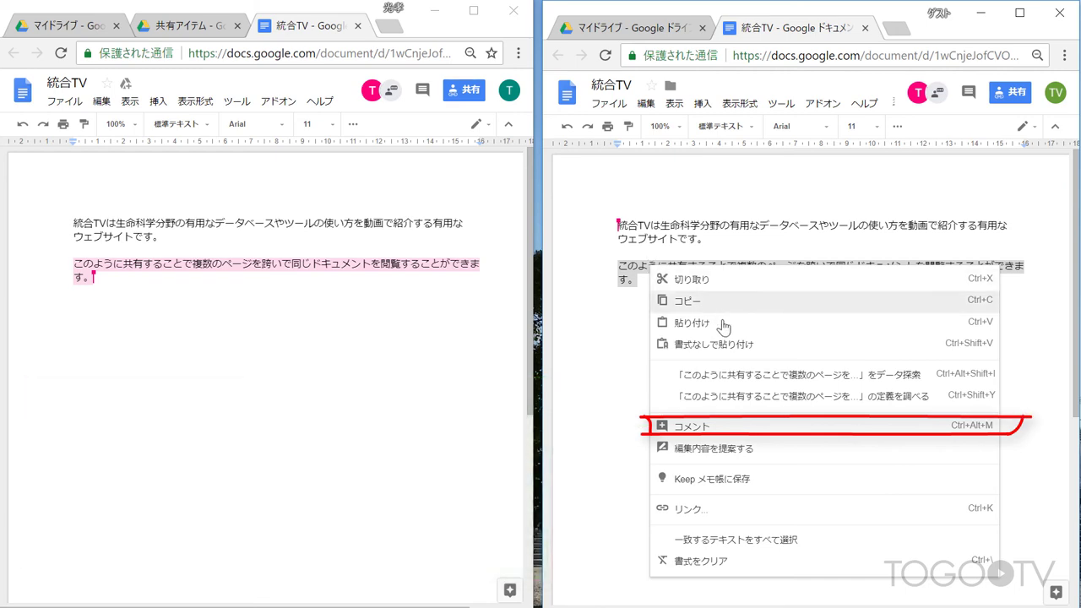
pyautogui.click(728, 429)
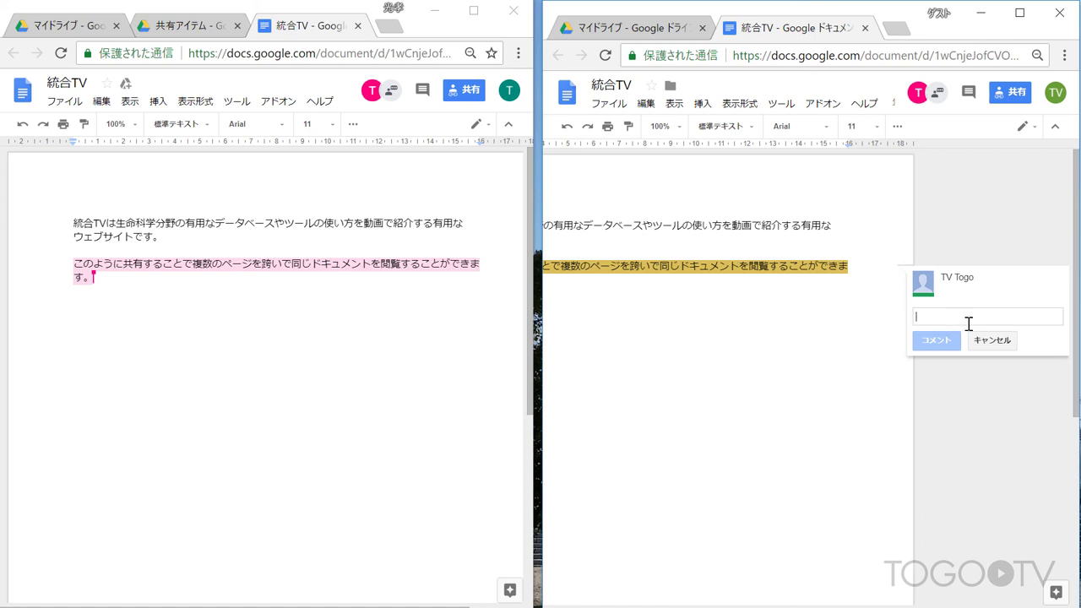
pyautogui.write('コメントをする')
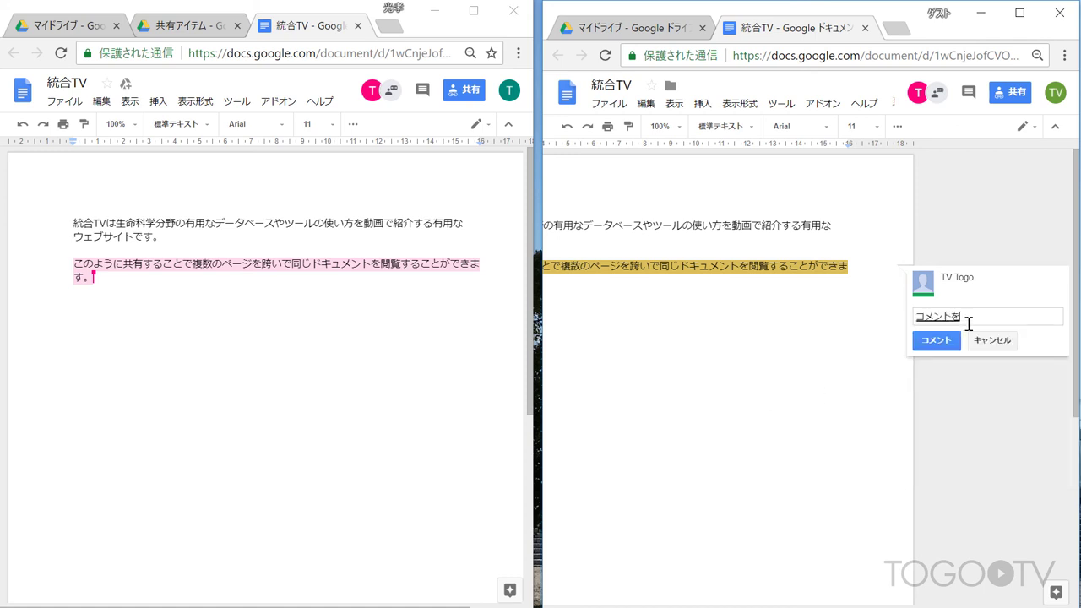
pyautogui.press('Return')
pyautogui.write('、')
pyautogui.press('Return')
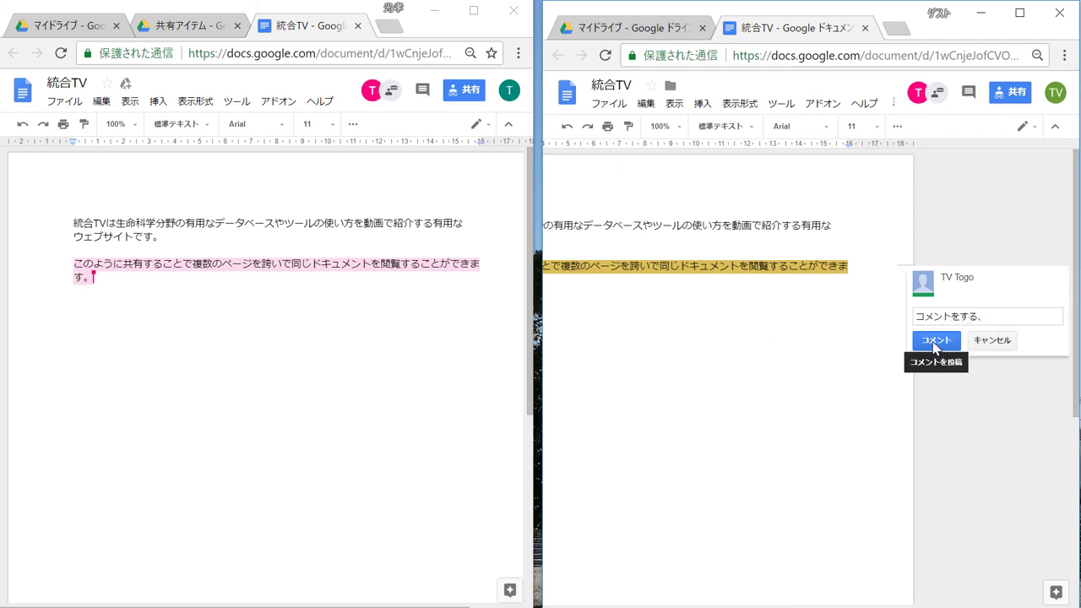
pyautogui.click(935, 342)
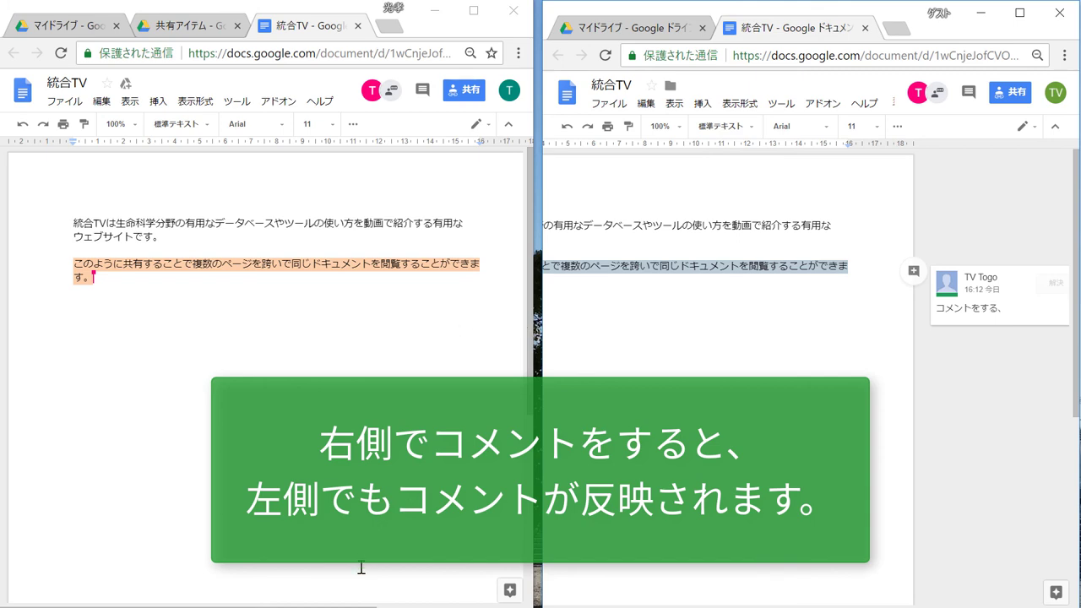
pyautogui.moveTo(338, 607); pyautogui.dragTo(492, 606)
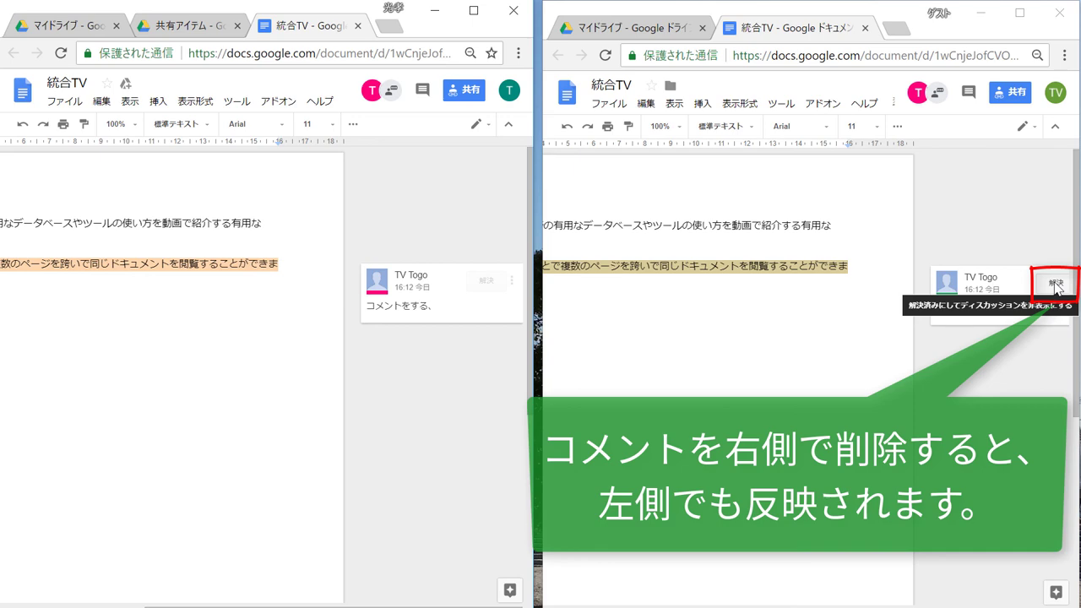
pyautogui.click(1056, 286)
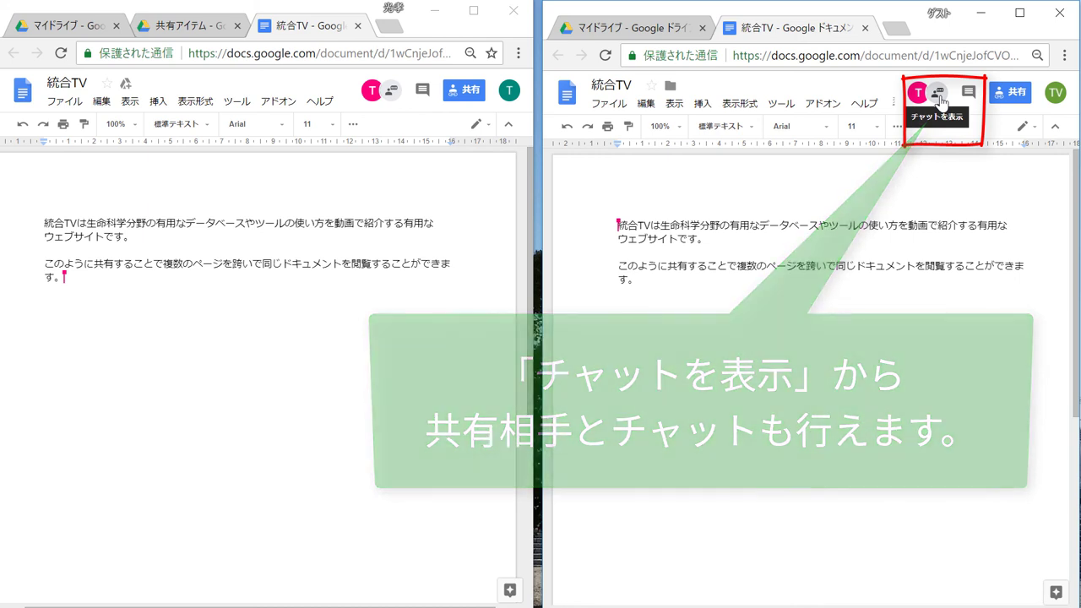
# Step: Send the chat message 'このように連携してチャットをすることをも可能にしています。' and view it in the other user's chat panel
pyautogui.click(939, 93)
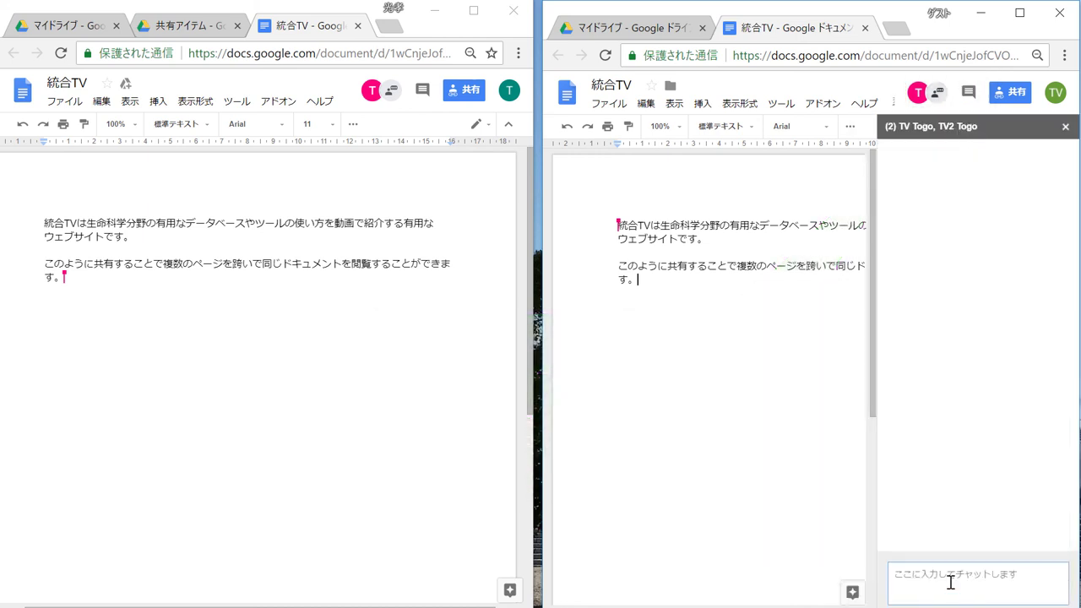
pyautogui.write('このように連携して')
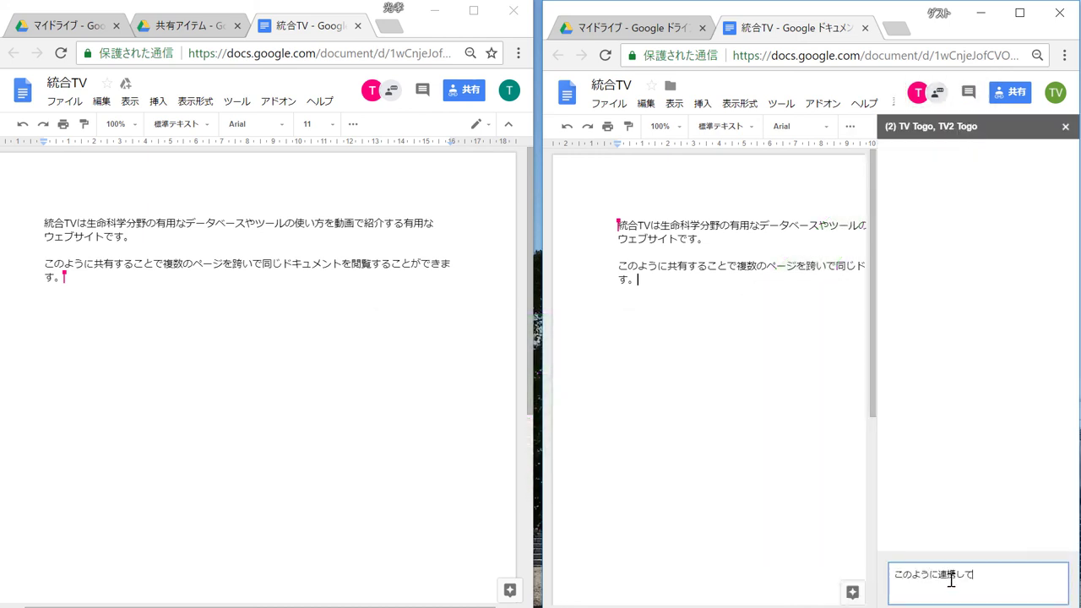
pyautogui.write('ちゃっとwをすることを')
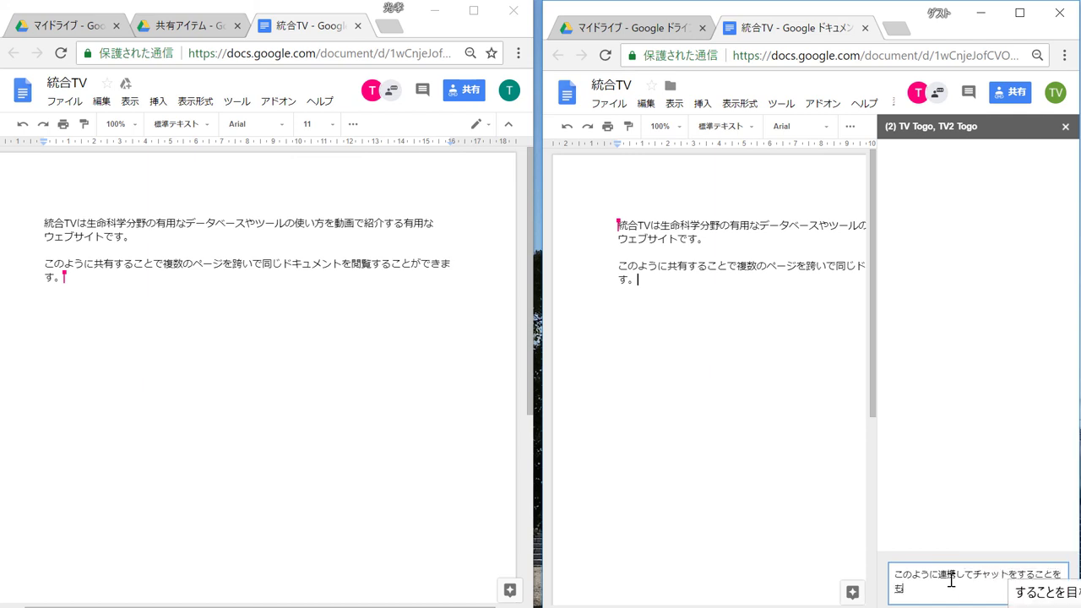
pyautogui.write('も')
pyautogui.write('可能にし')
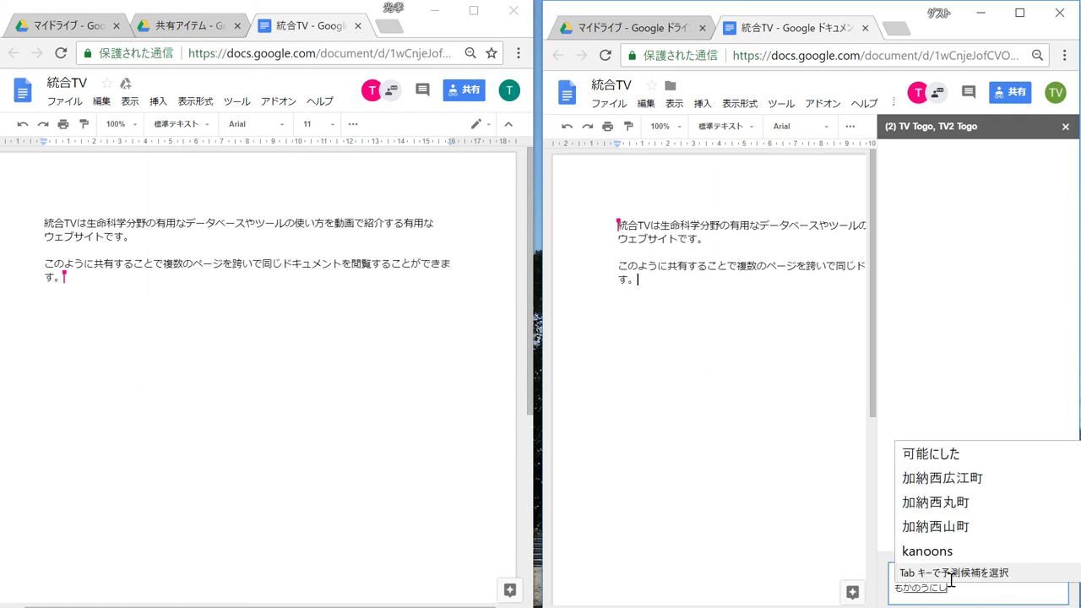
pyautogui.write('ています。')
pyautogui.press('Return')
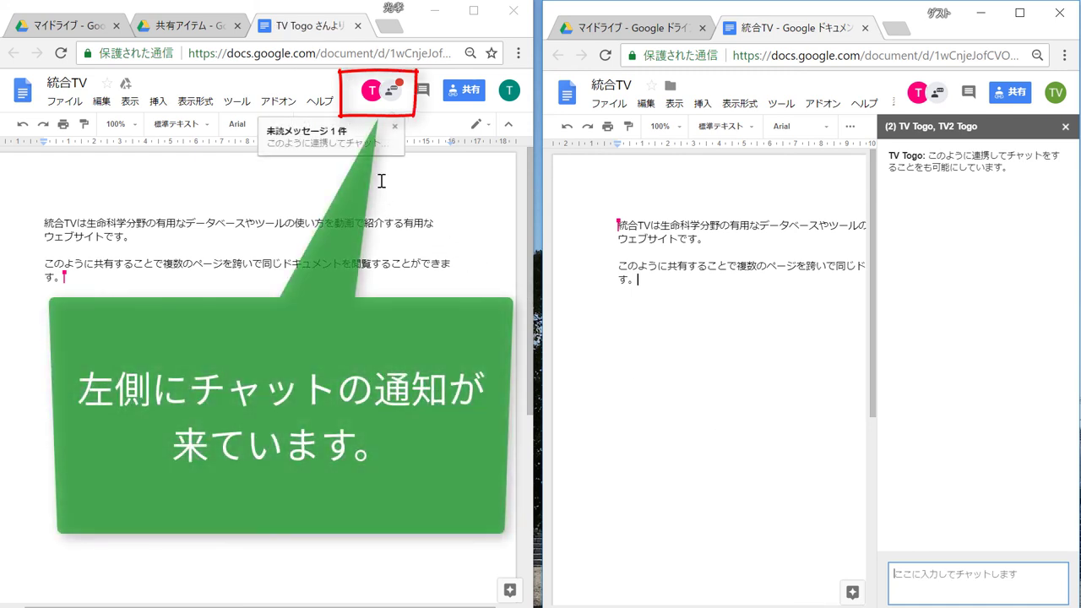
pyautogui.click(393, 93)
pyautogui.click(393, 93)
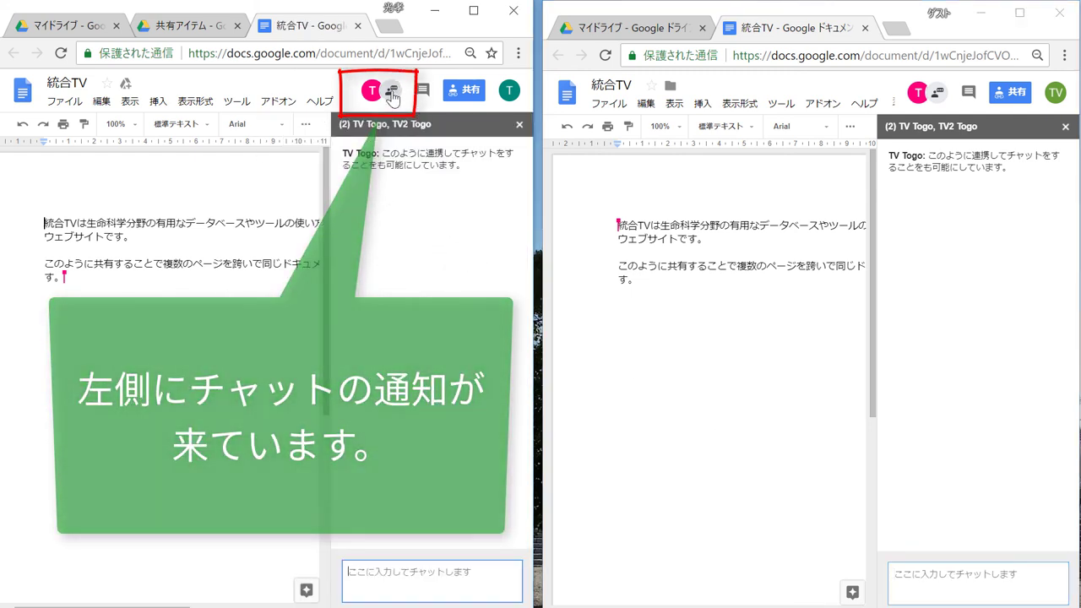